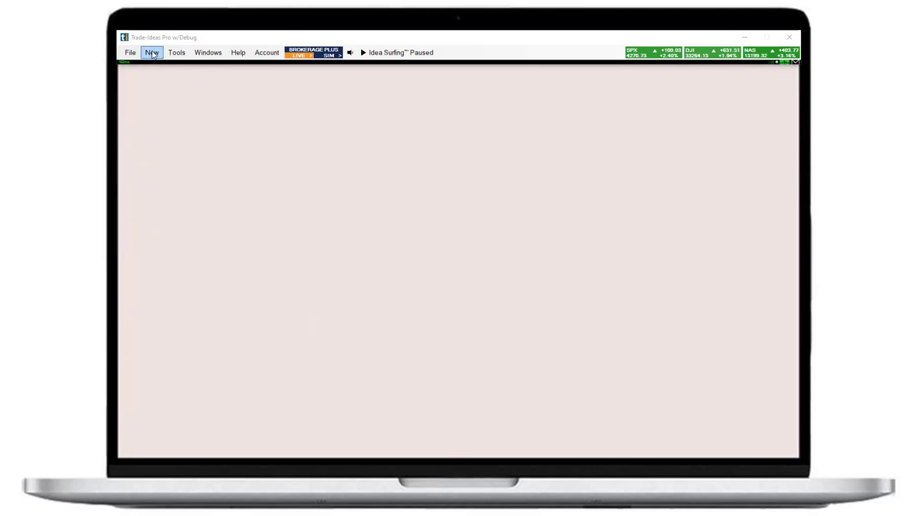
- Open the New window choices to create a Top List window
left_click(151, 54)
- Create a sample top list from the Top Dollar Losers strategy under Gainers and Losers
left_click(160, 74)
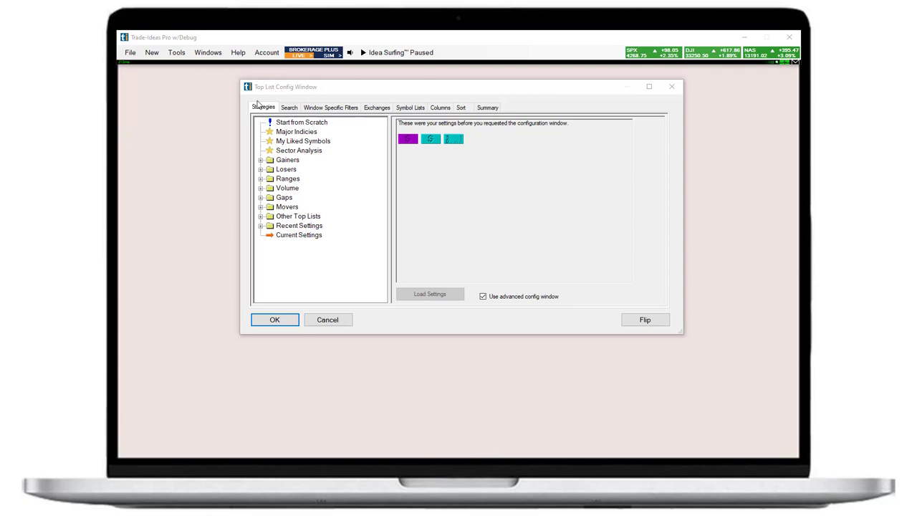
left_click(261, 159)
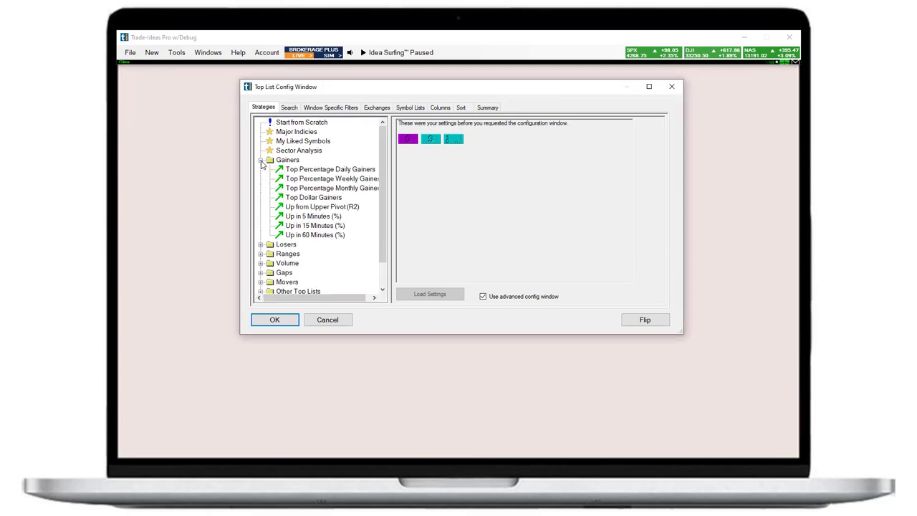
left_click(261, 244)
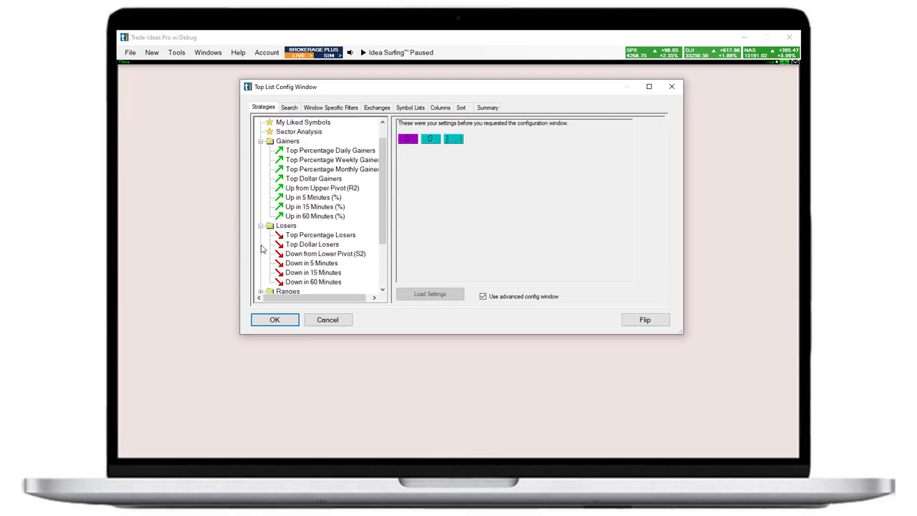
left_click(313, 245)
left_click(274, 319)
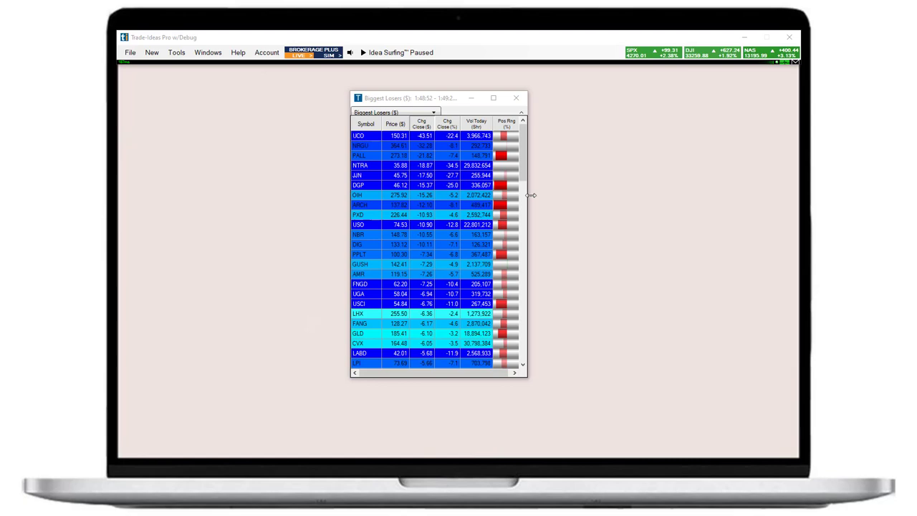
- Close the Biggest Losers ($) list and start a new Top List from scratch
left_click(515, 98)
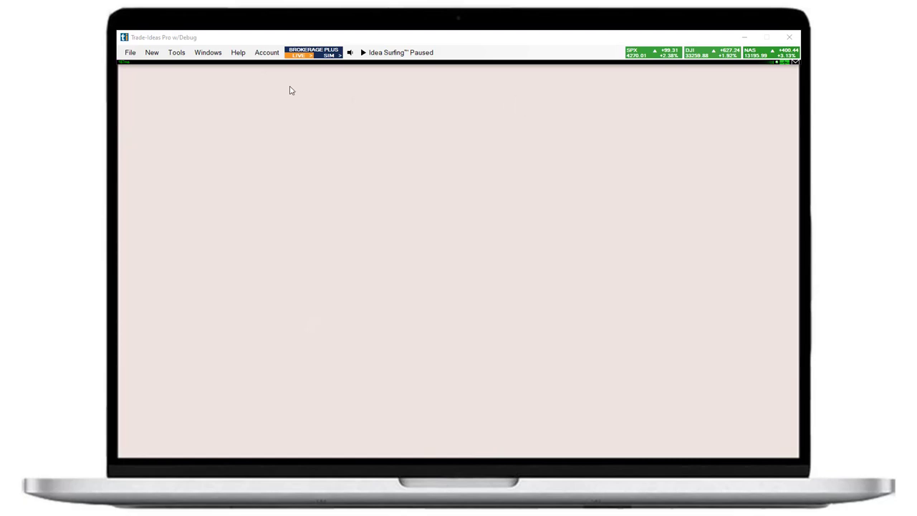
left_click(156, 59)
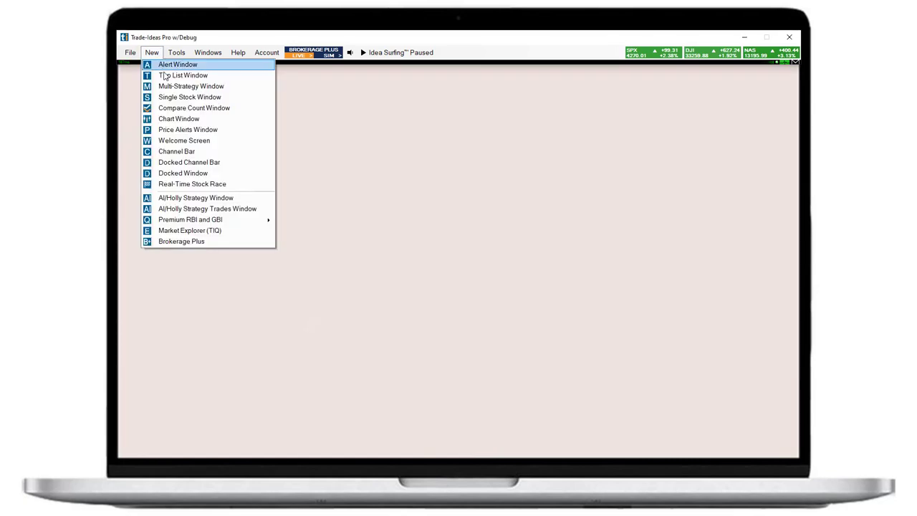
left_click(168, 76)
left_click(290, 123)
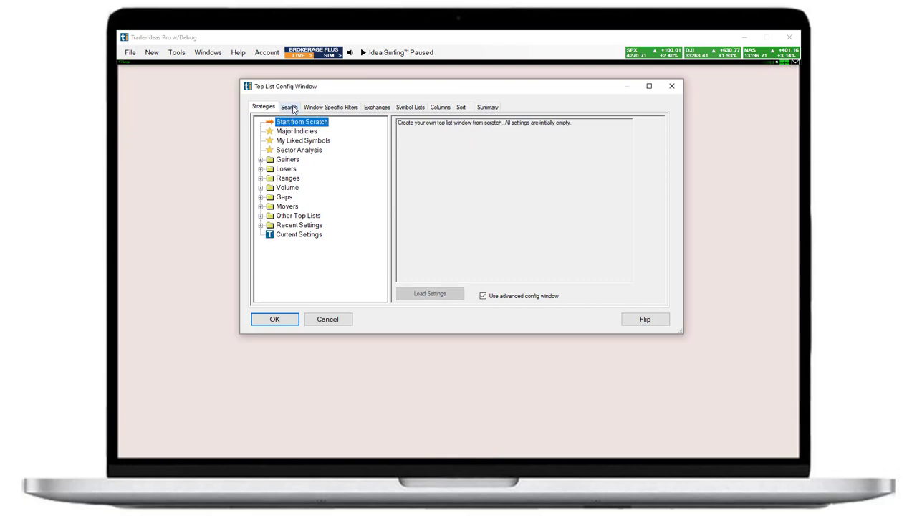
- Add a Price filter with a $5 minimum and $50 maximum
left_click(289, 107)
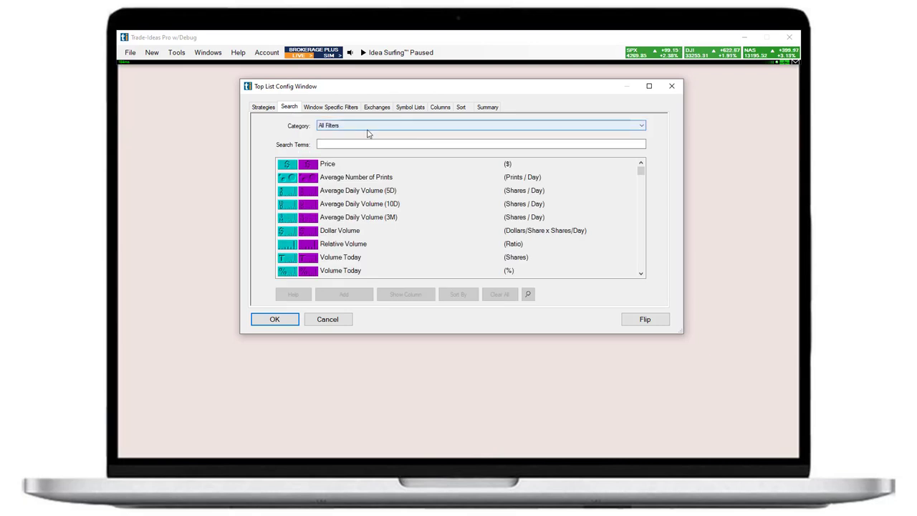
left_click(426, 127)
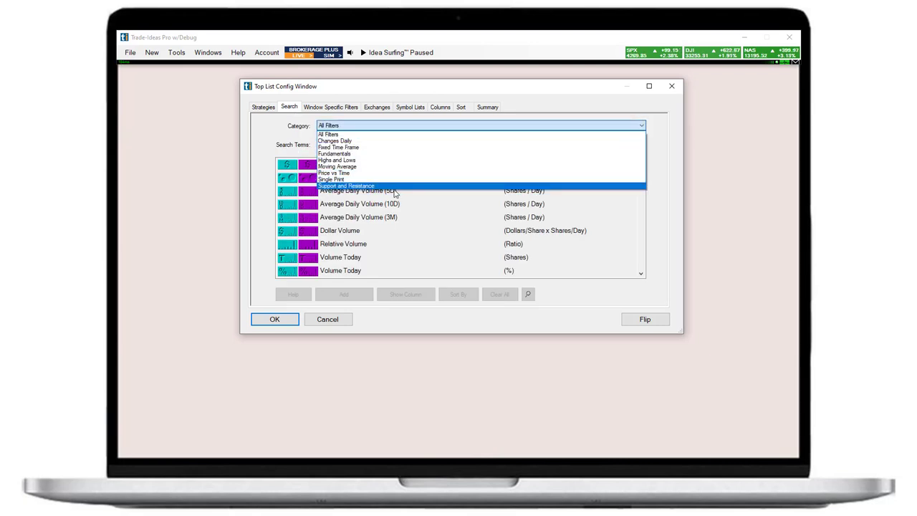
left_click(378, 134)
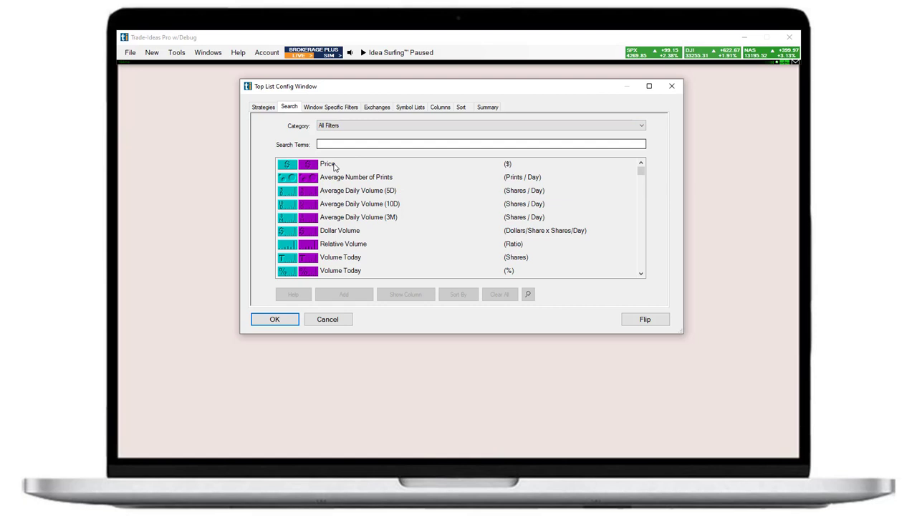
left_click(329, 163)
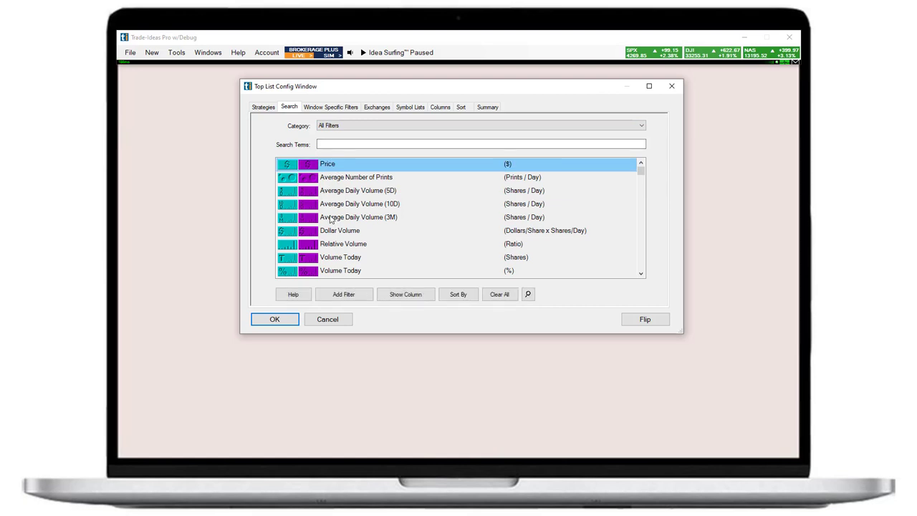
left_click(343, 297)
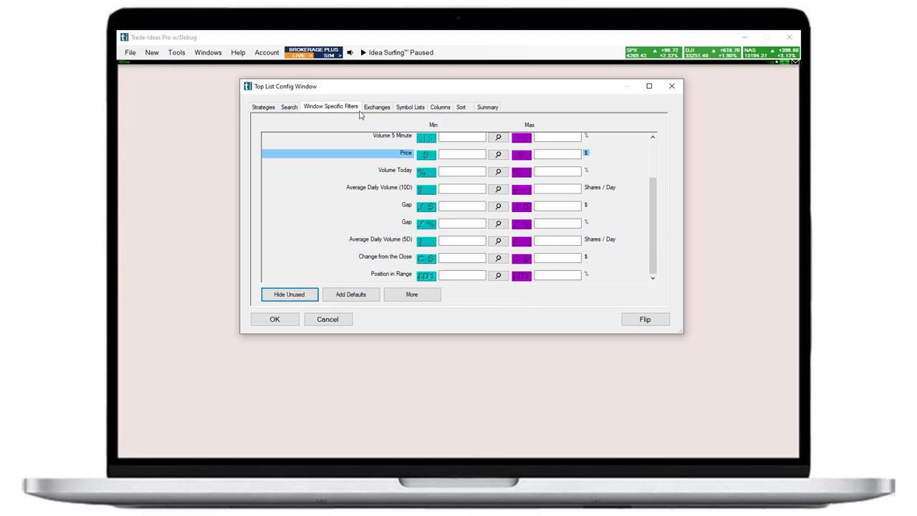
left_click(449, 154)
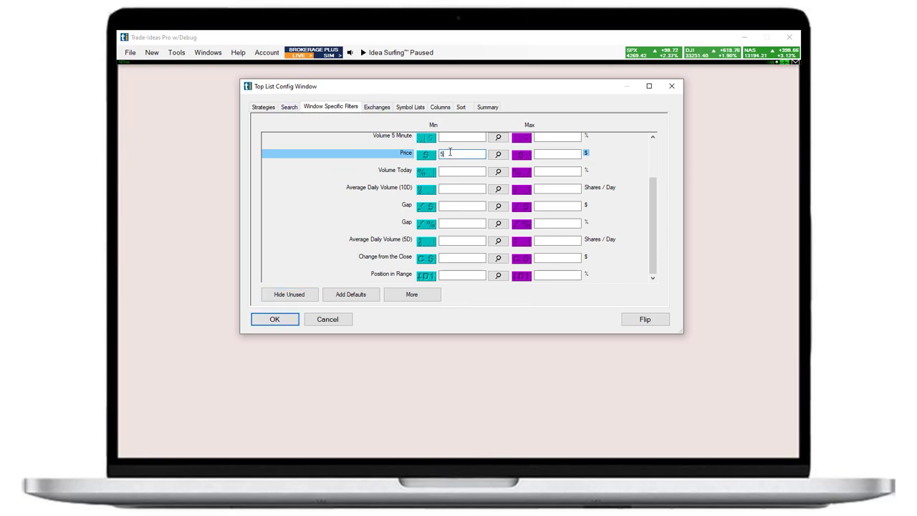
key("Tab")
key("Tab")
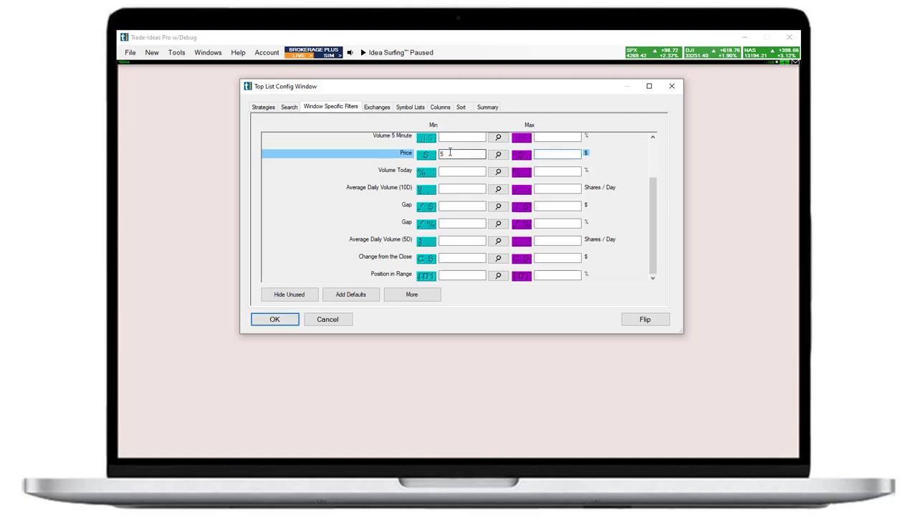
type("50")
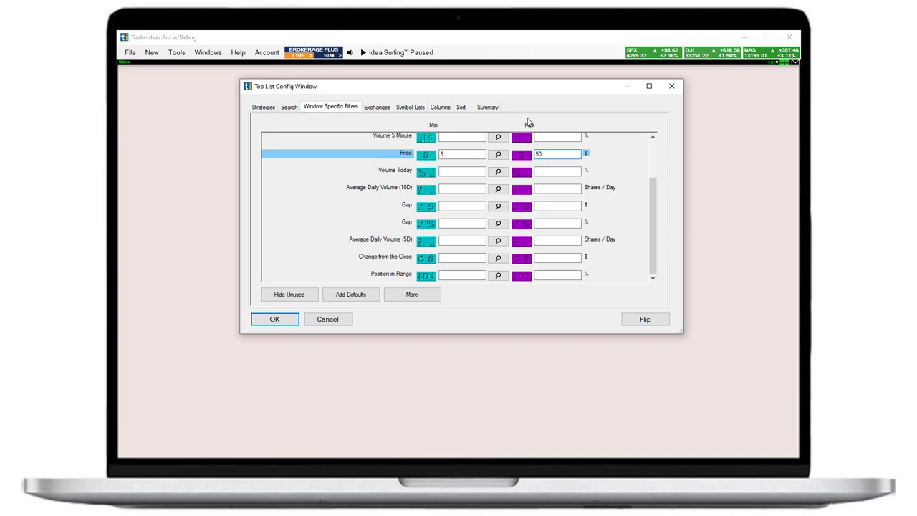
- Search 'vol' and add an Average Daily Volume (5D) filter with a 150000 minimum
left_click(293, 108)
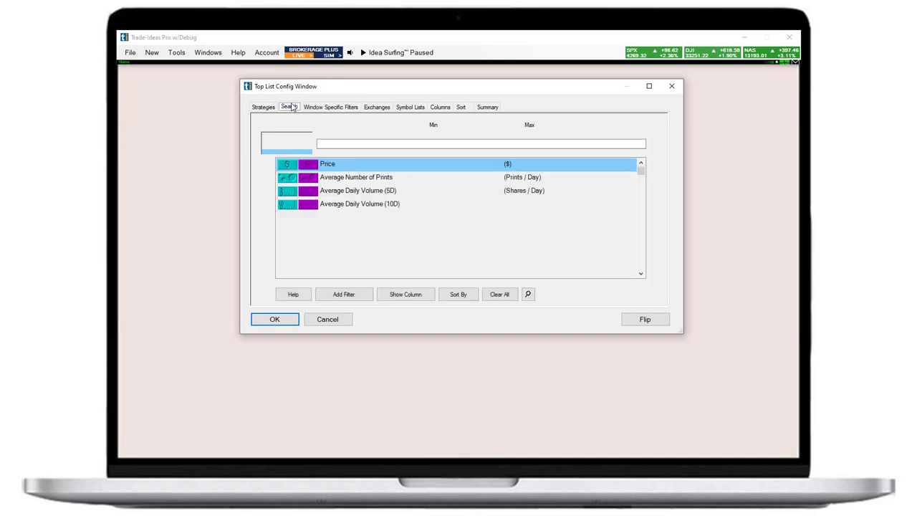
left_click(330, 143)
type("volume")
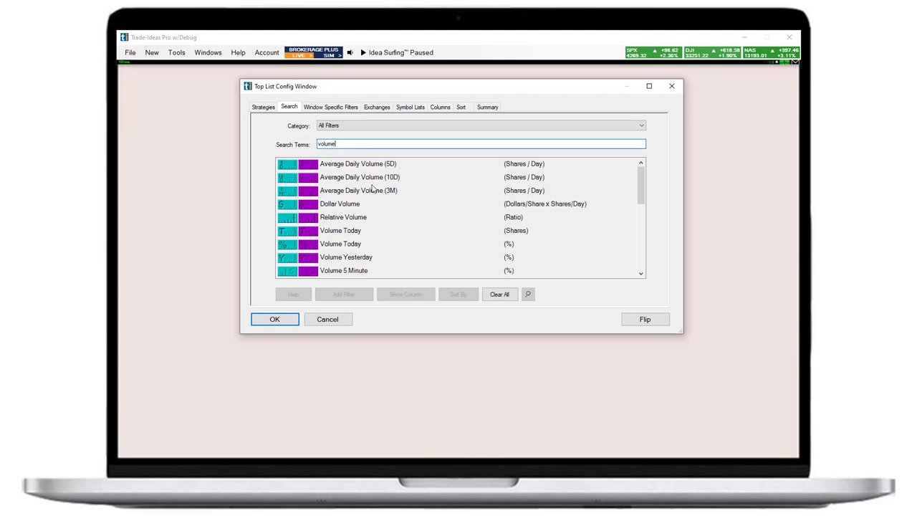
scroll(389, 201, "down", 3)
scroll(383, 200, "down", 1)
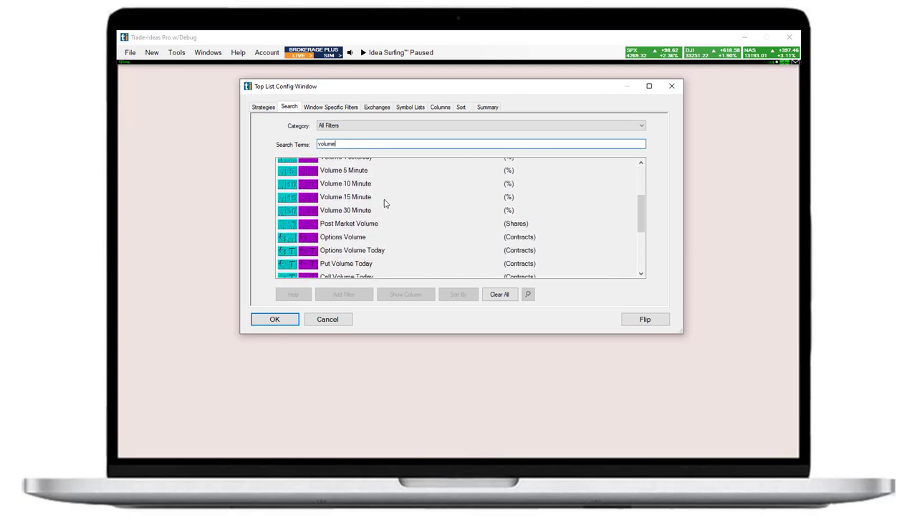
scroll(382, 200, "up", 4)
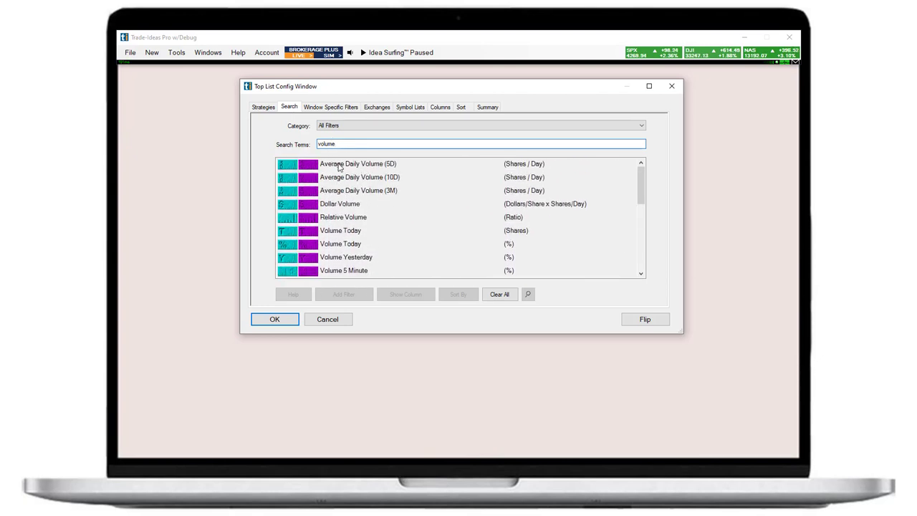
left_click(341, 167)
left_click(345, 295)
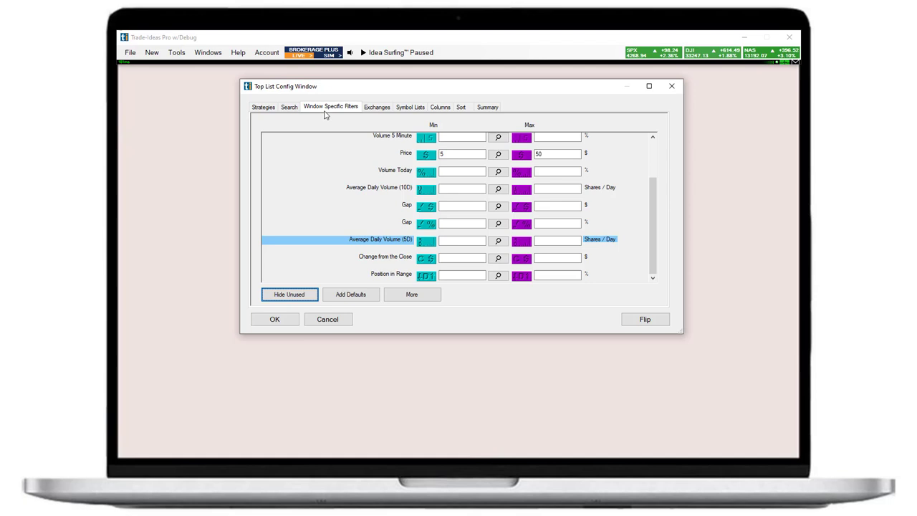
left_click(451, 239)
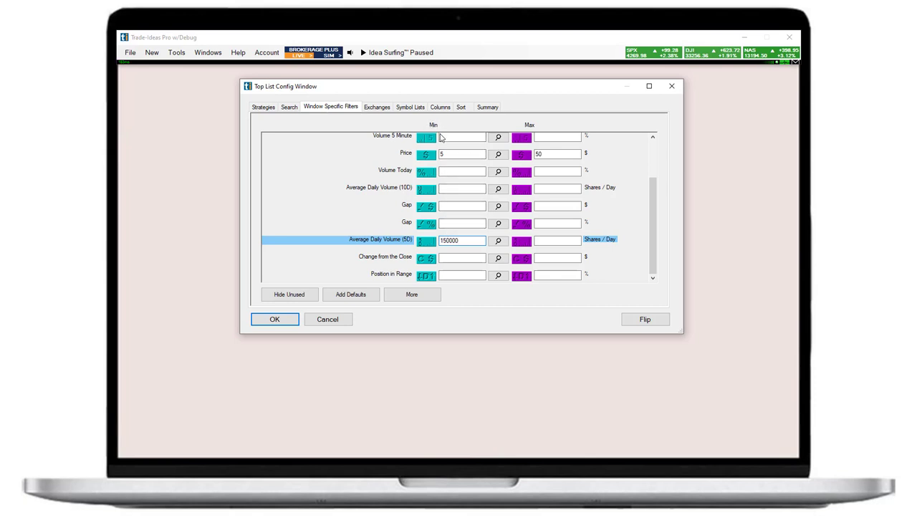
left_click(543, 240)
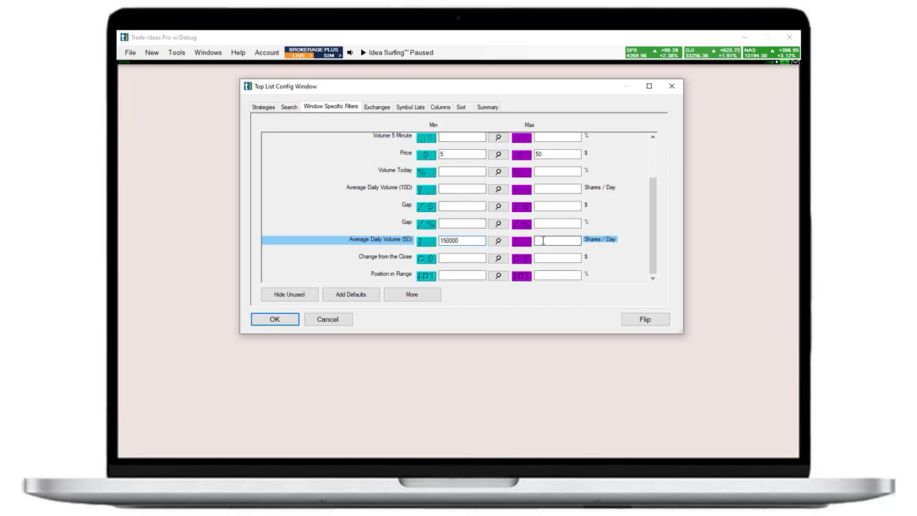
- Review the plain-language descriptions of the 5-day volume and Price filters
left_click(497, 242)
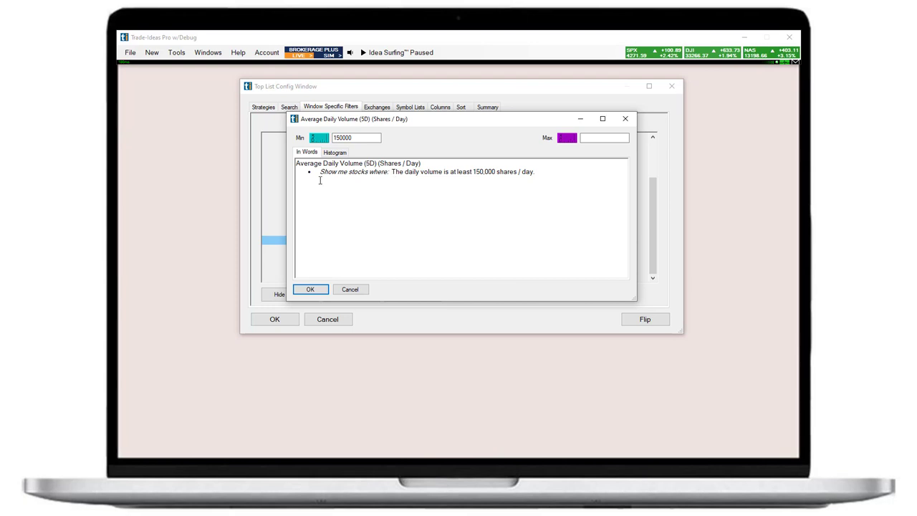
left_click(310, 289)
left_click(501, 157)
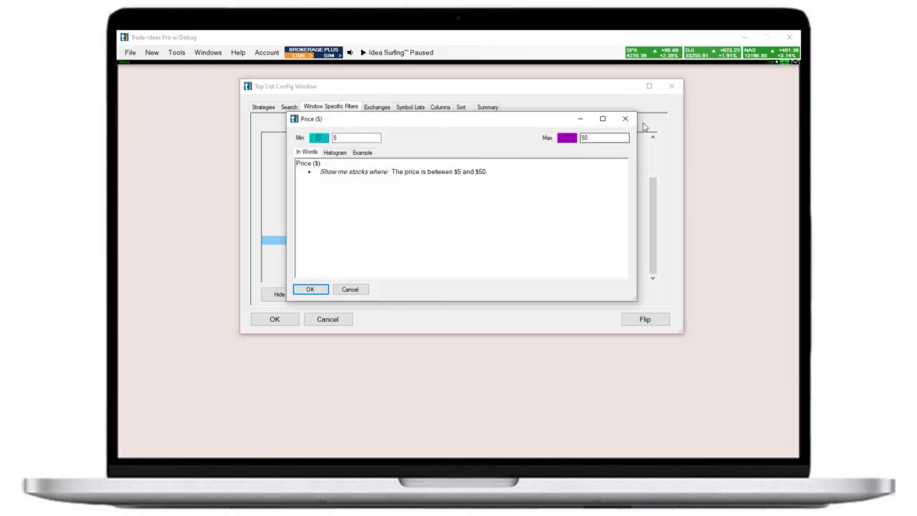
left_click(625, 118)
left_click(423, 243)
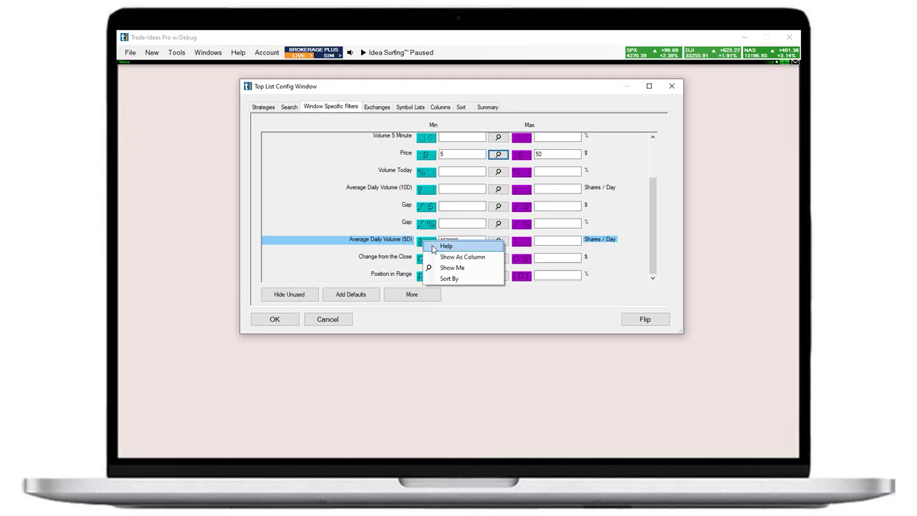
left_click(435, 247)
scroll(424, 157, "down", 4)
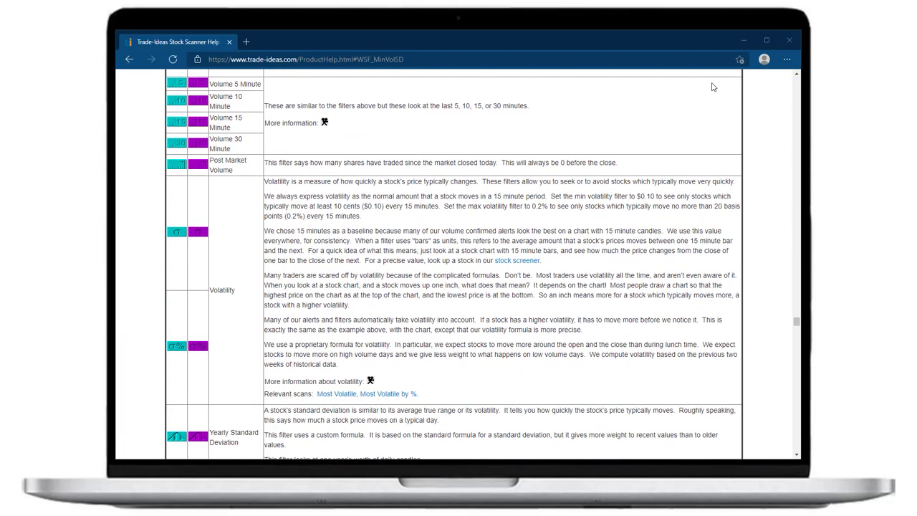
left_click(789, 41)
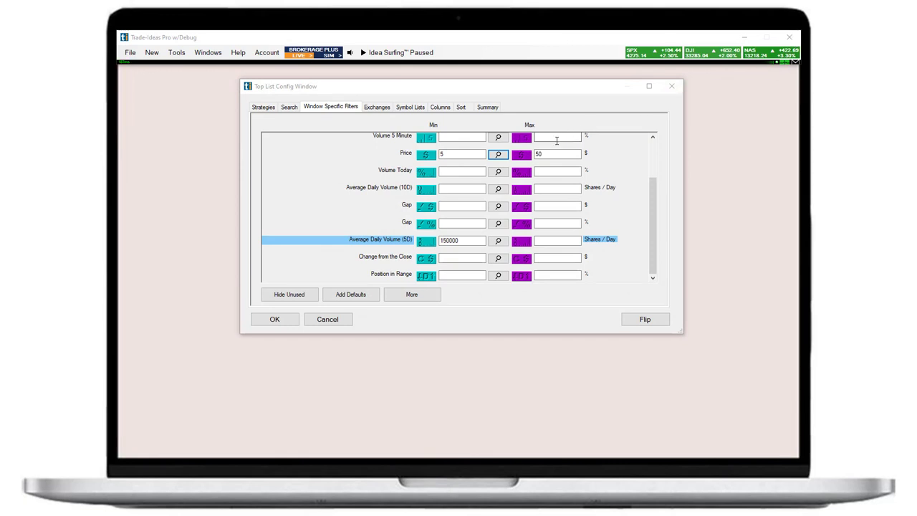
- Add a Relative Volume filter with a minimum of 2 and check its description
left_click(289, 108)
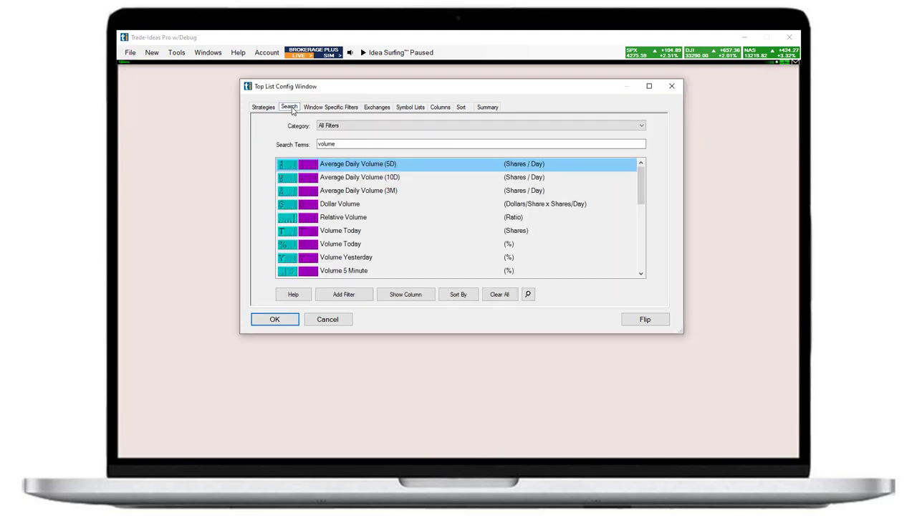
left_click(340, 219)
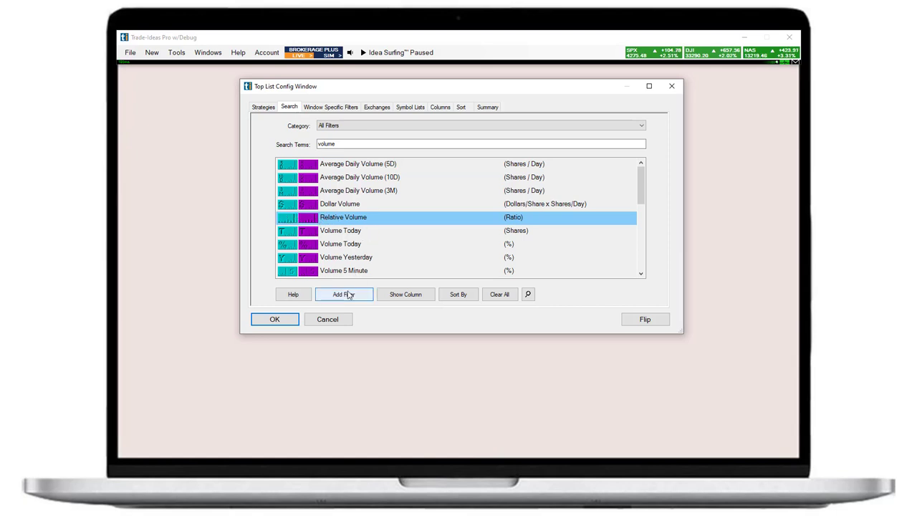
left_click(346, 295)
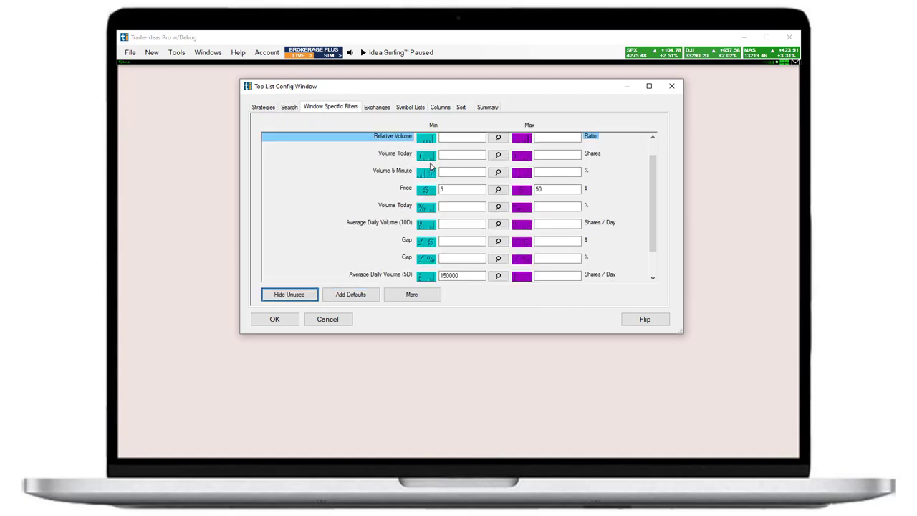
left_click(445, 136)
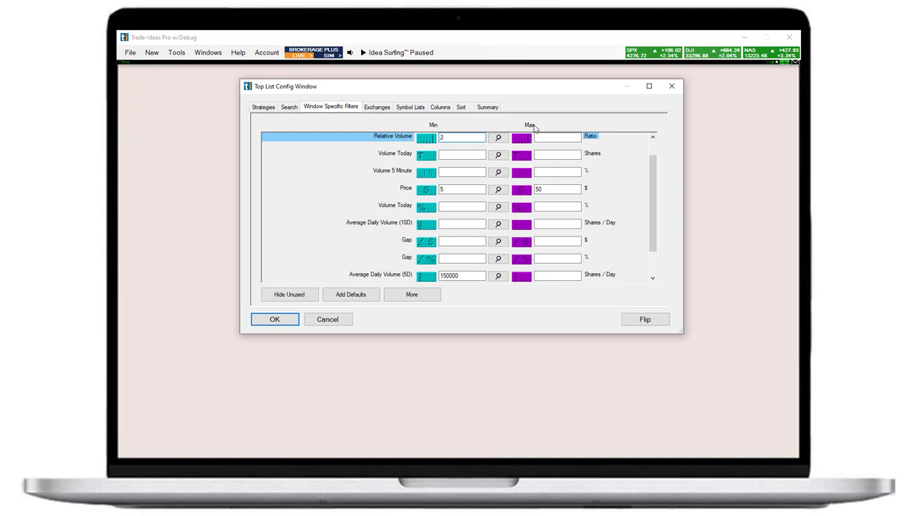
left_click(498, 136)
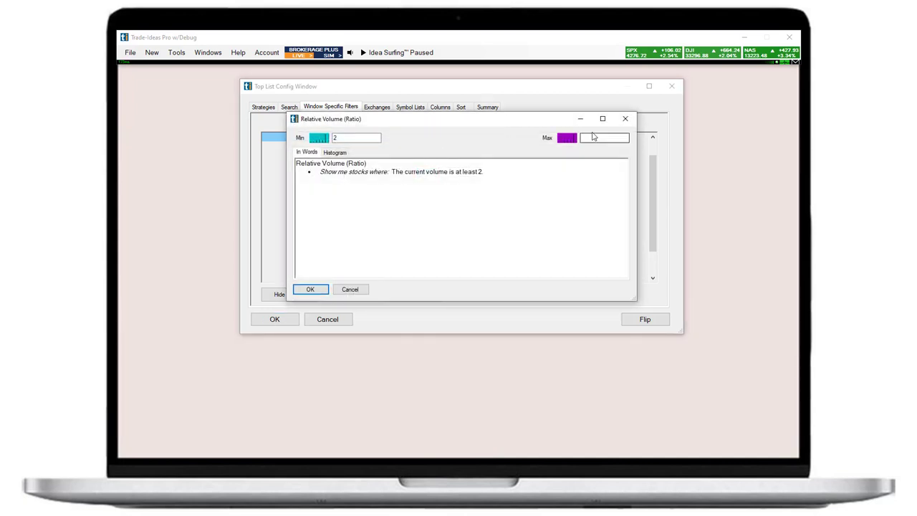
left_click(625, 120)
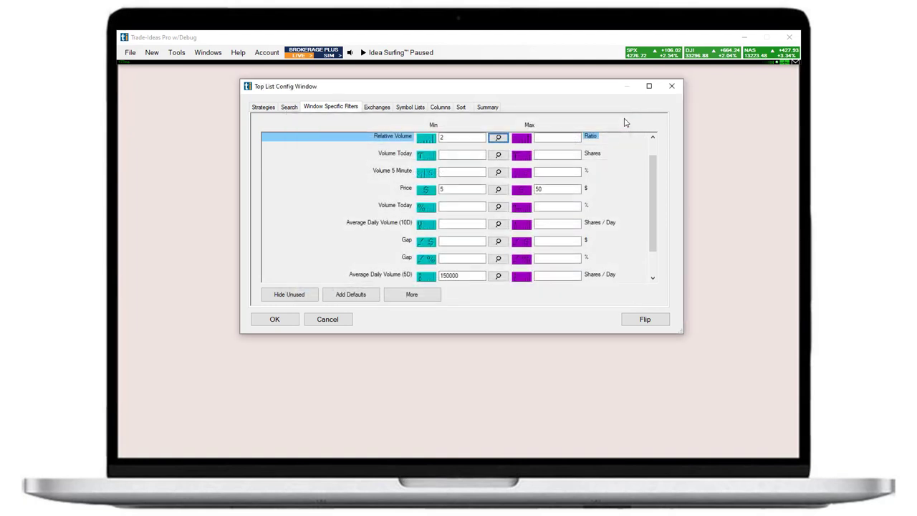
- Add the All Warrants symbol list and set it to 'Exclude the following lists'
left_click(376, 107)
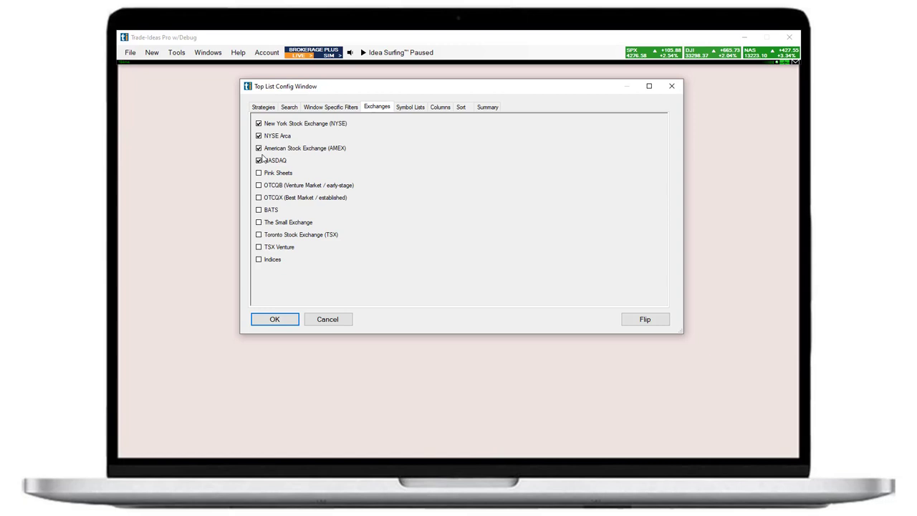
left_click(405, 109)
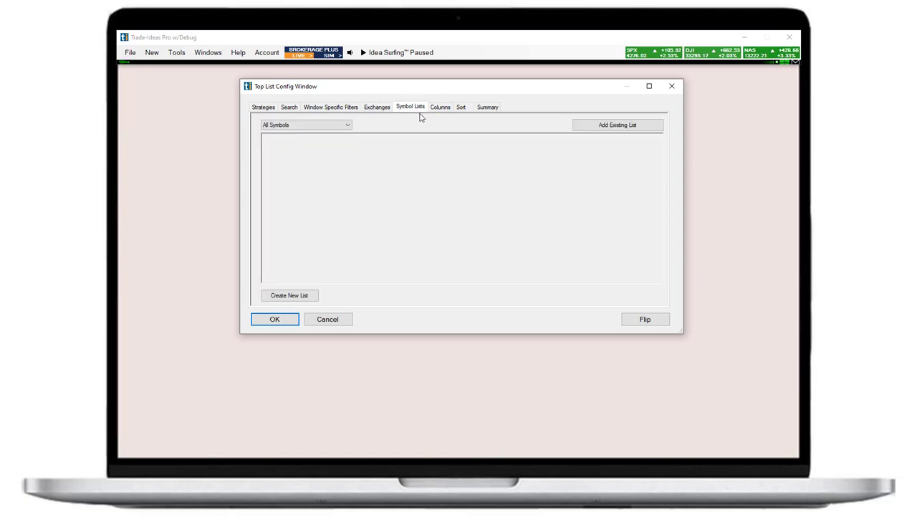
left_click(615, 128)
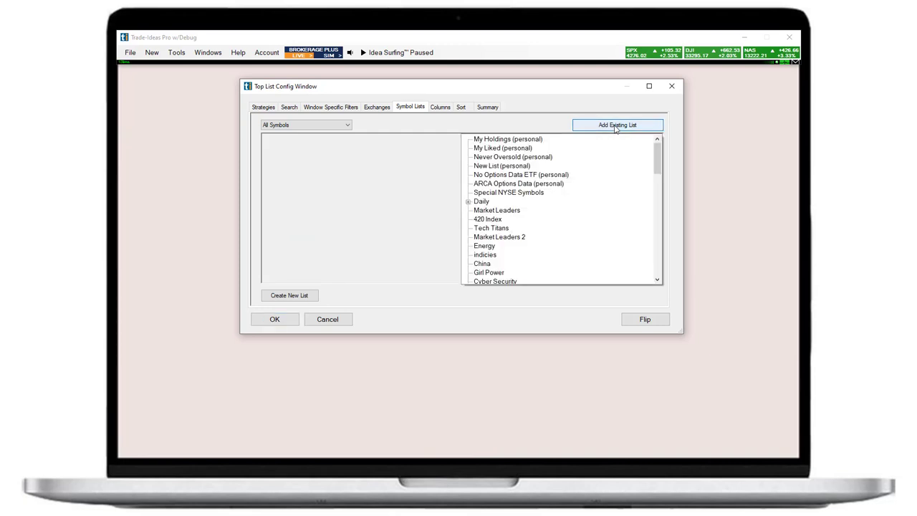
left_click_drag(656, 153, 666, 261)
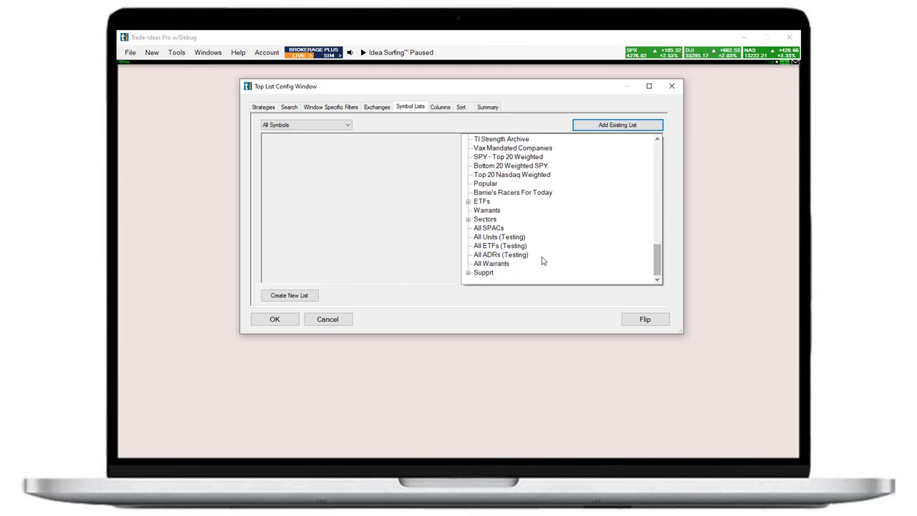
left_click(501, 263)
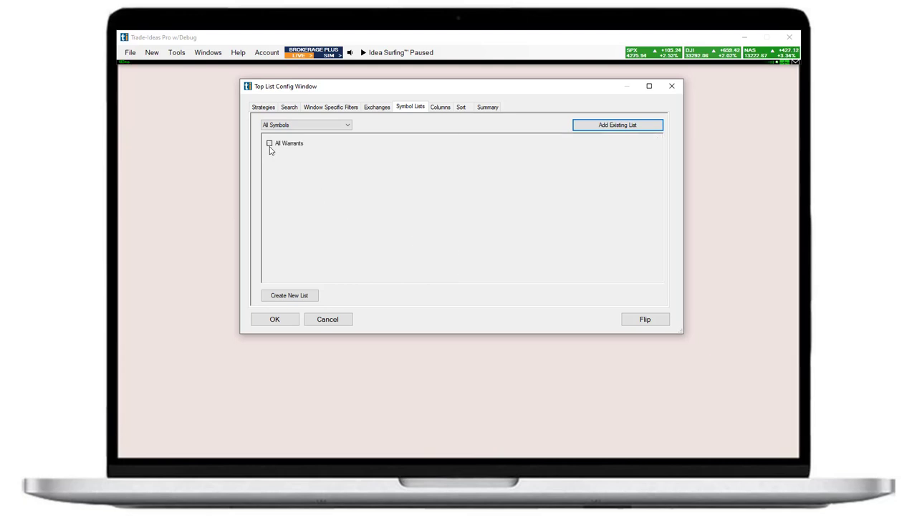
left_click(270, 144)
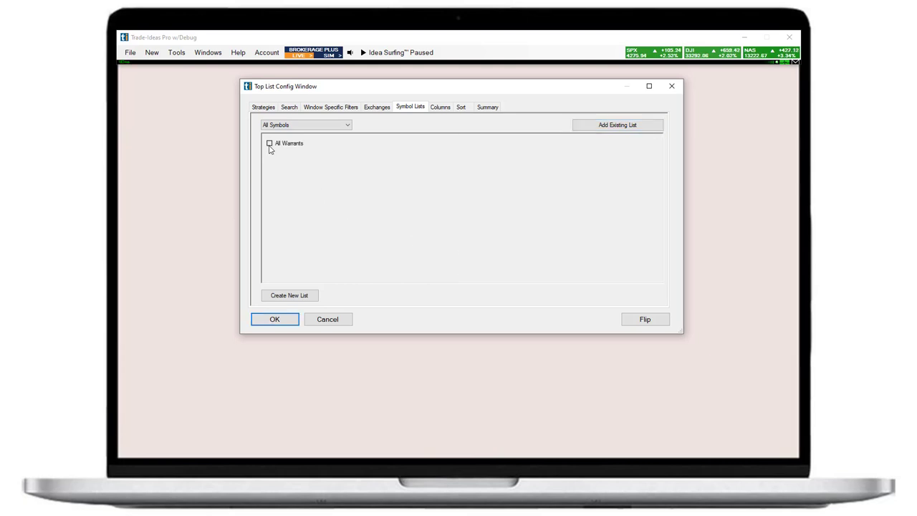
left_click(347, 125)
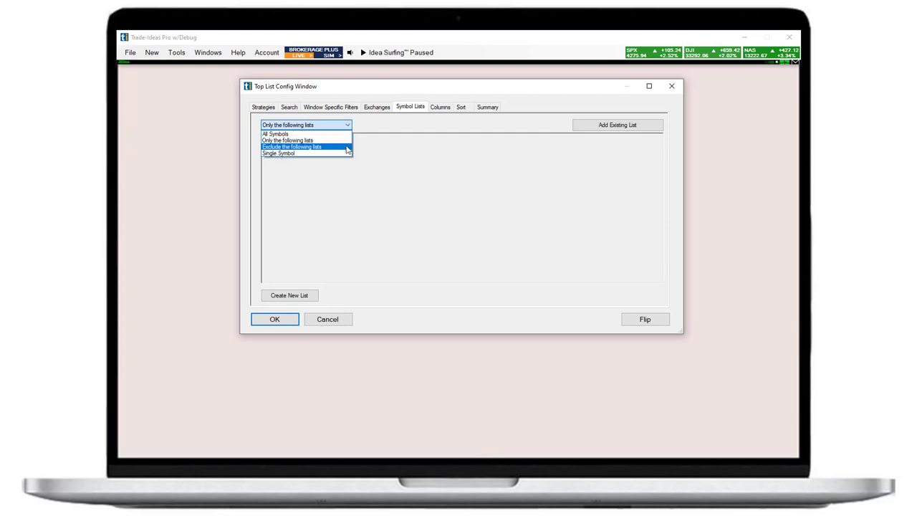
left_click(347, 147)
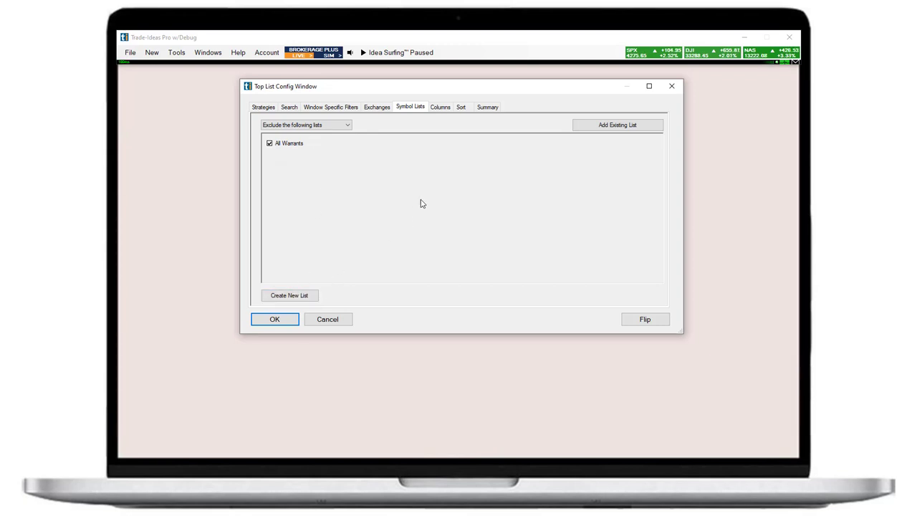
left_click(329, 127)
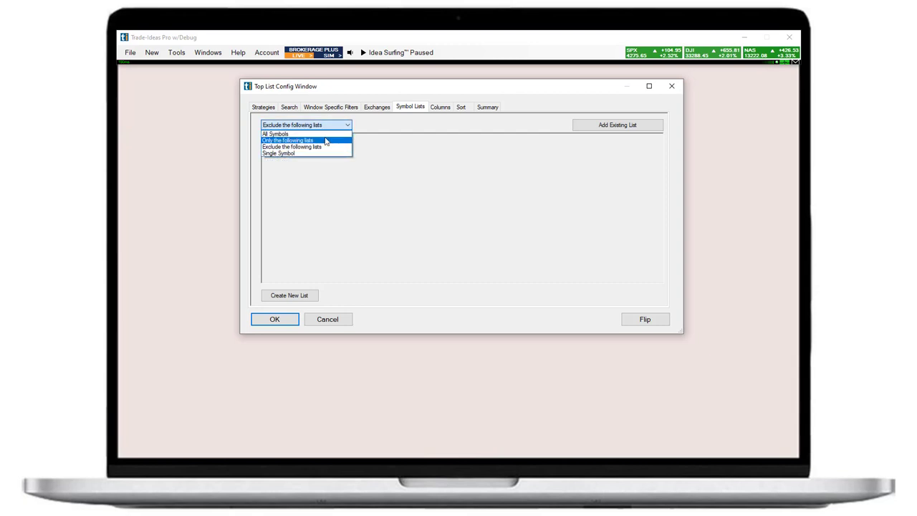
left_click(397, 154)
left_click(440, 107)
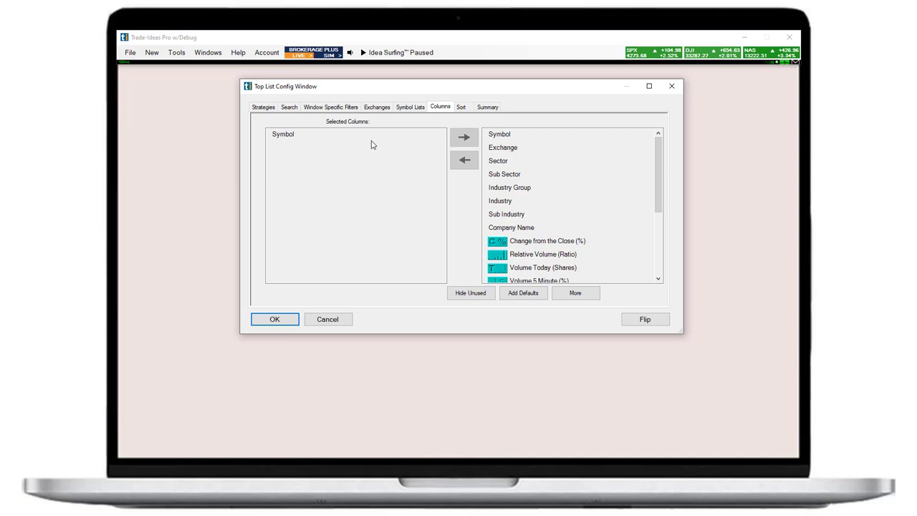
- Add Exchange, Relative Volume (Ratio), Volume Today (Shares) and Price ($) columns
left_click(497, 149)
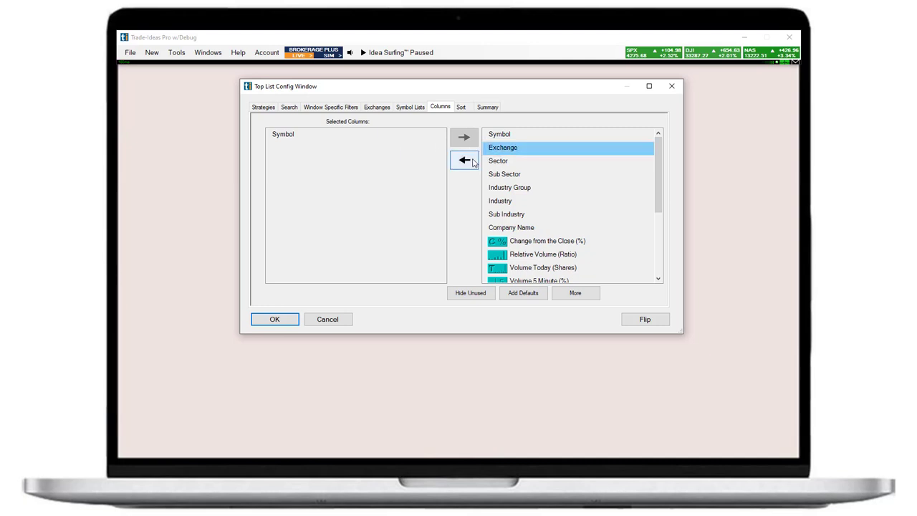
left_click(470, 163)
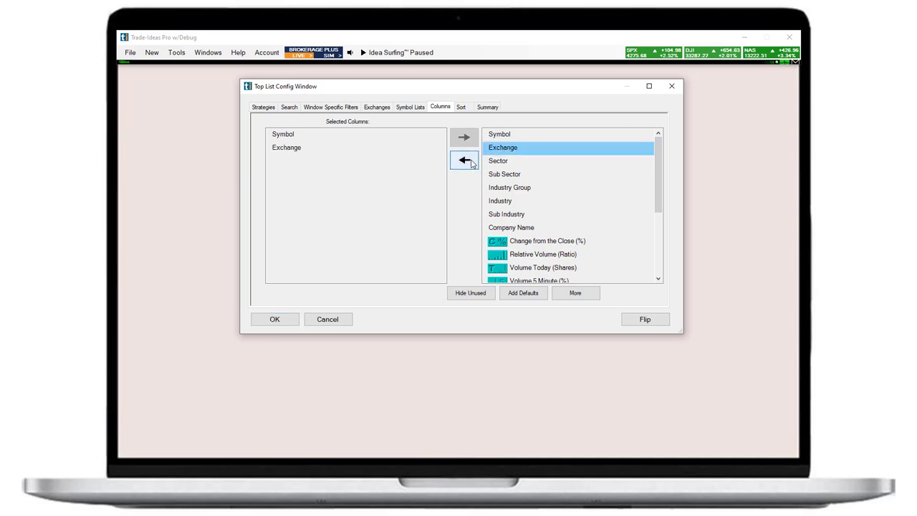
scroll(530, 236, "down", 1)
left_click(521, 214)
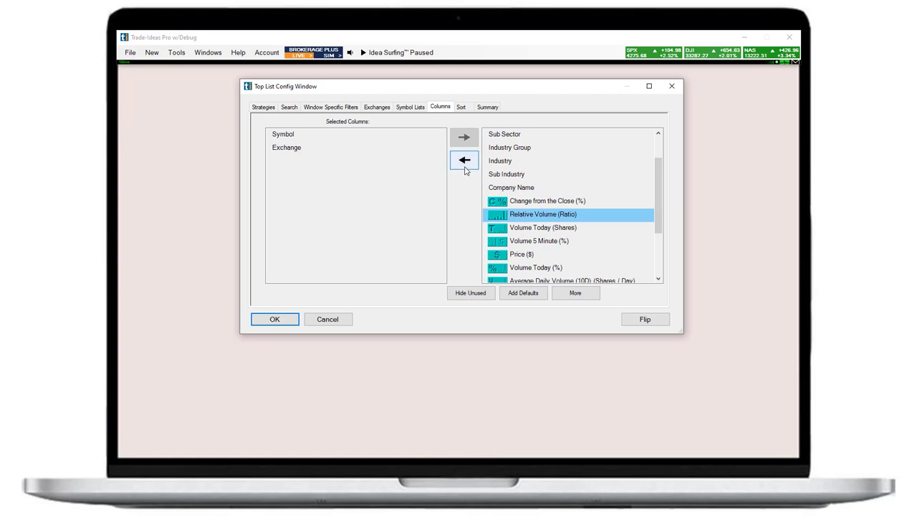
left_click(464, 161)
left_click(537, 229)
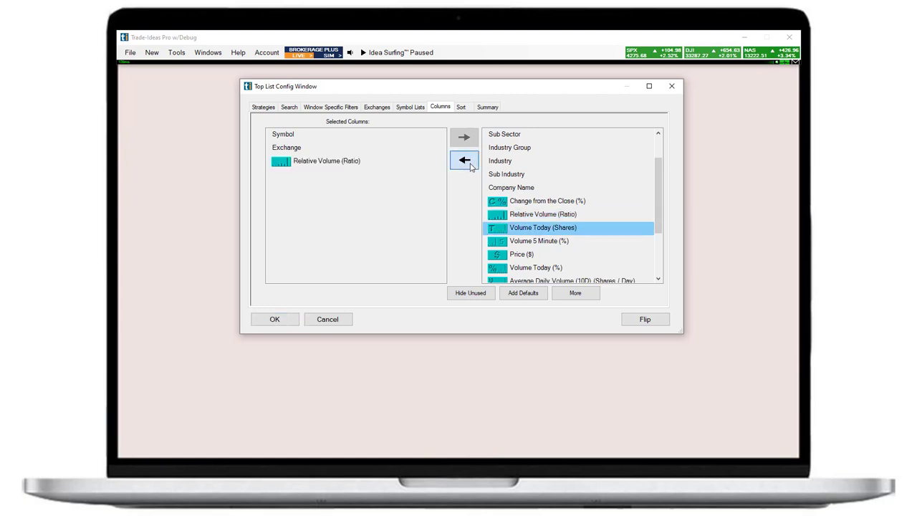
left_click(464, 161)
scroll(546, 203, "down", 1)
left_click(522, 214)
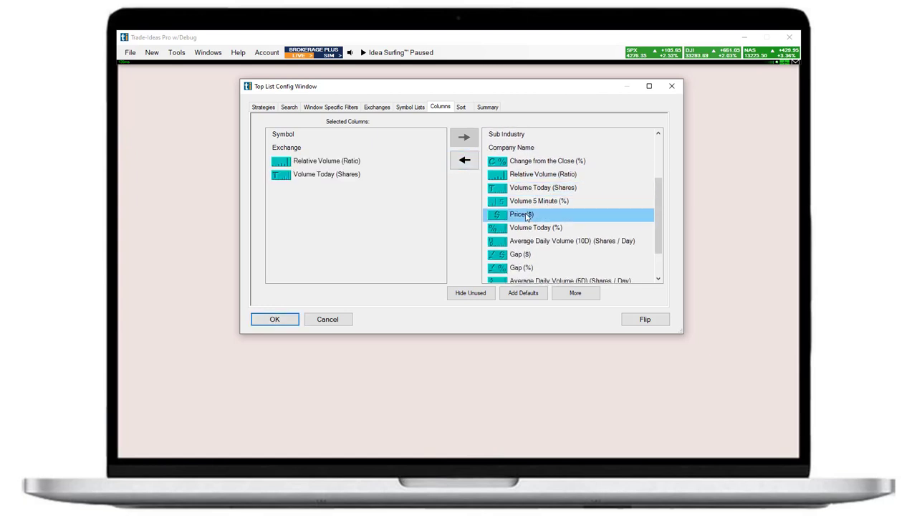
left_click(466, 162)
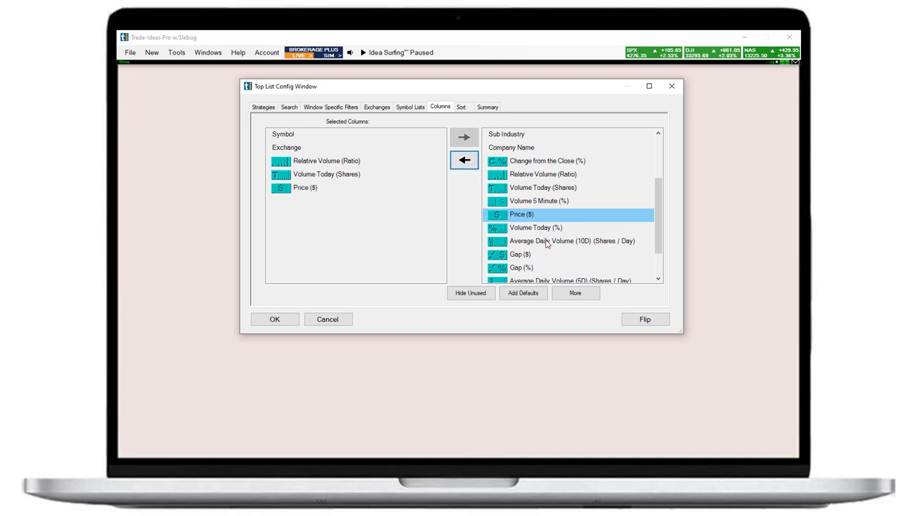
- Add Average Daily Volume (5D), Change from the Close ($) and Position in Range (%) columns
scroll(546, 244, "down", 1)
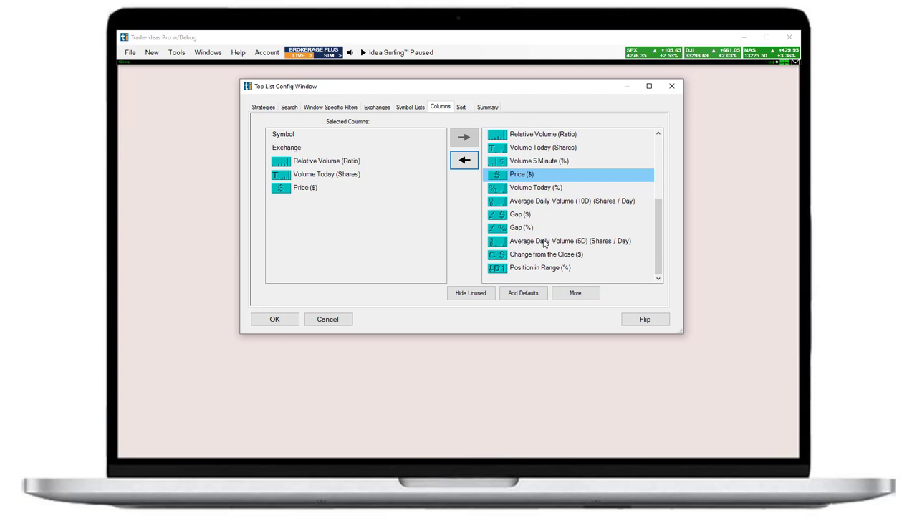
left_click(543, 242)
left_click(464, 162)
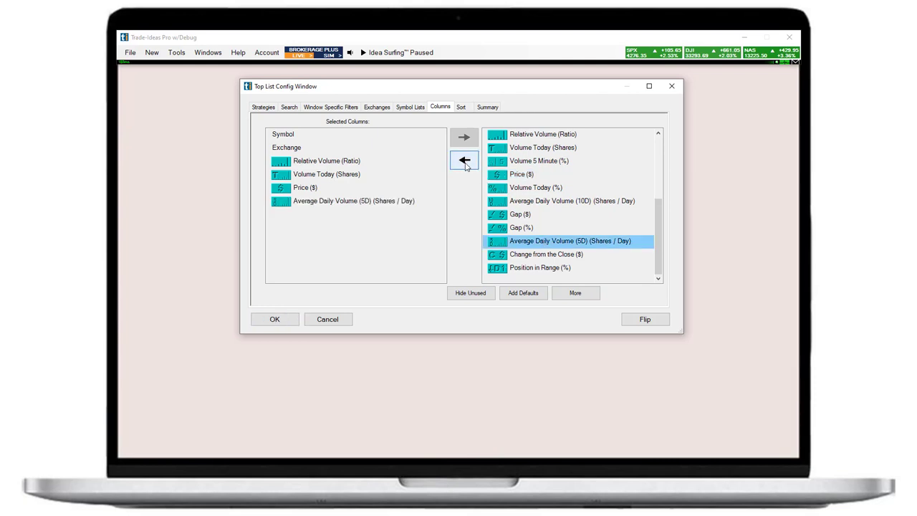
left_click(536, 259)
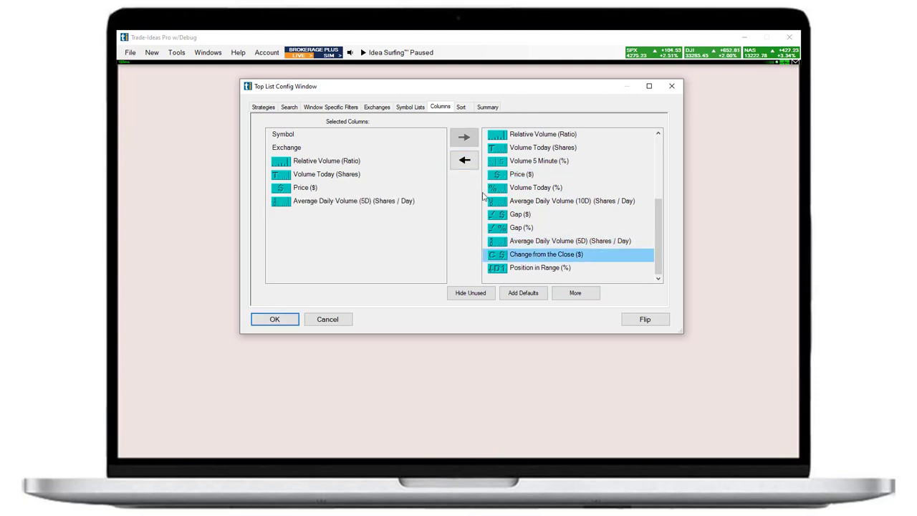
left_click(463, 163)
left_click(531, 269)
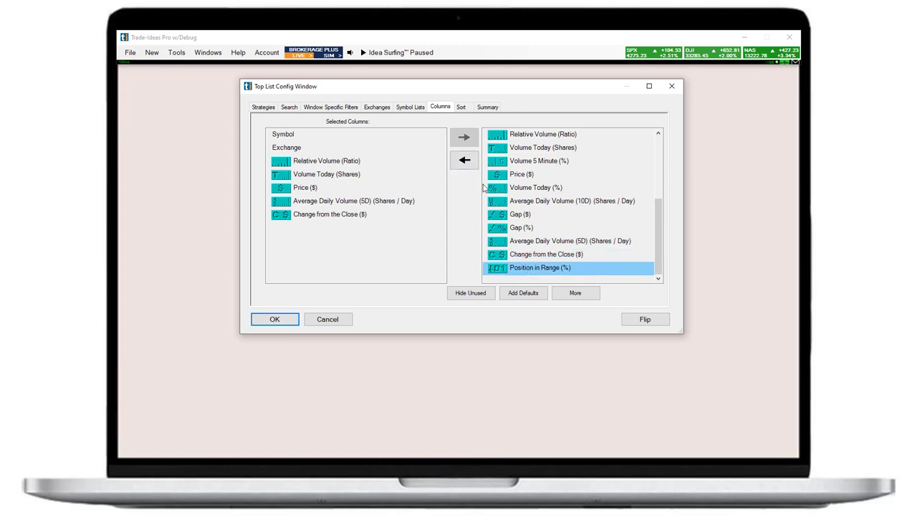
left_click(464, 160)
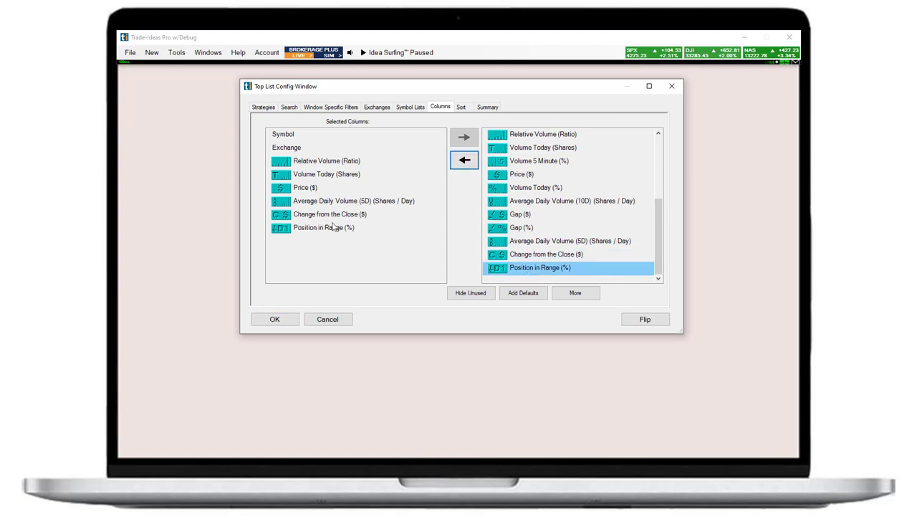
left_click(462, 108)
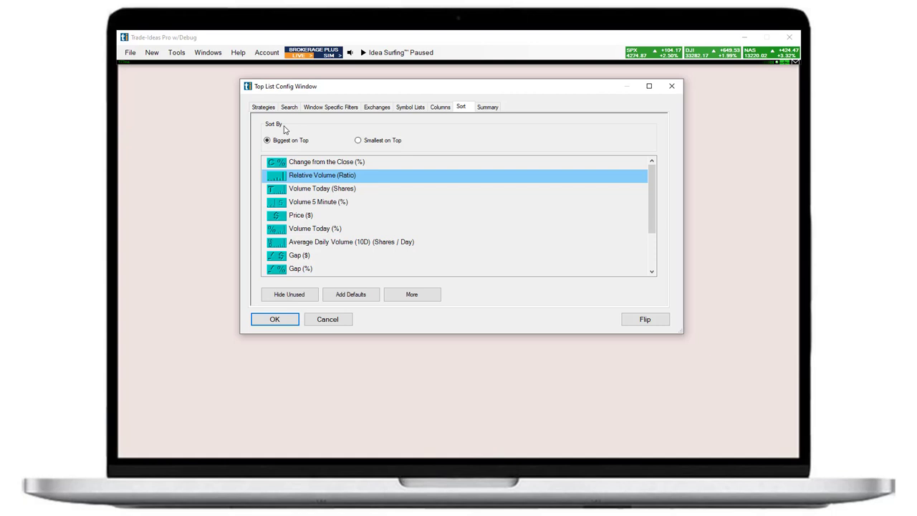
- Search 'change 6' and sort by Change 60 Minute (%), biggest on top
scroll(351, 222, "down", 2)
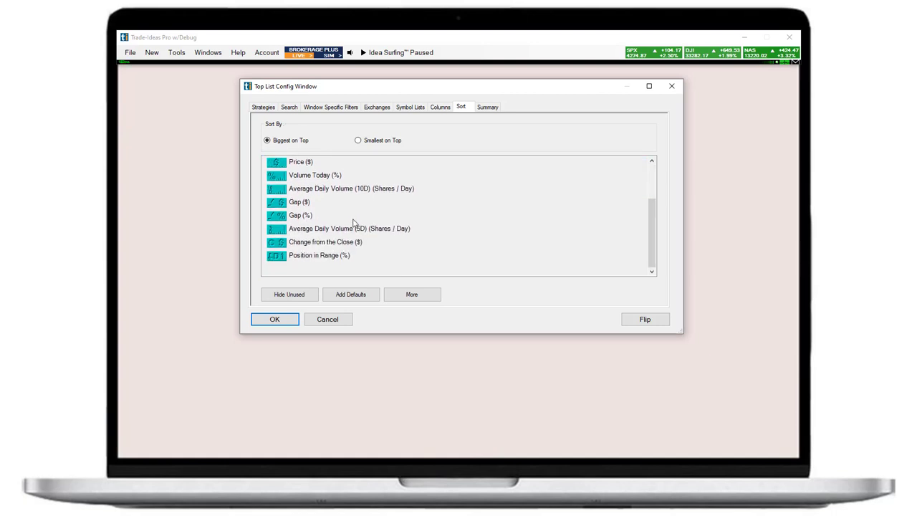
scroll(353, 224, "up", 2)
scroll(353, 223, "up", 1)
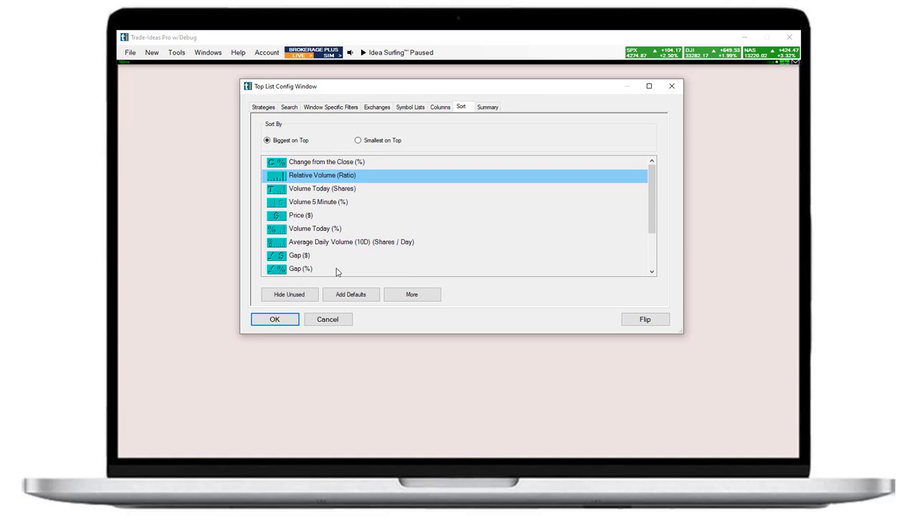
left_click(412, 295)
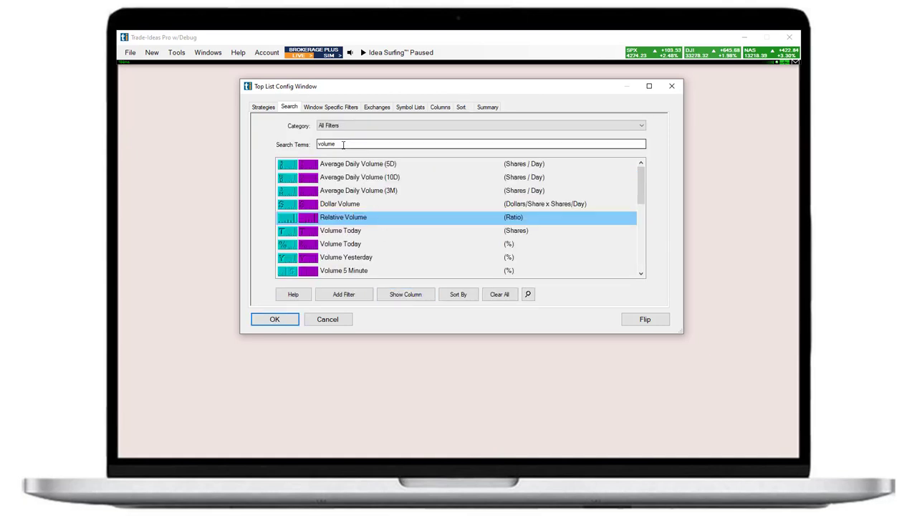
left_click_drag(343, 145, 302, 144)
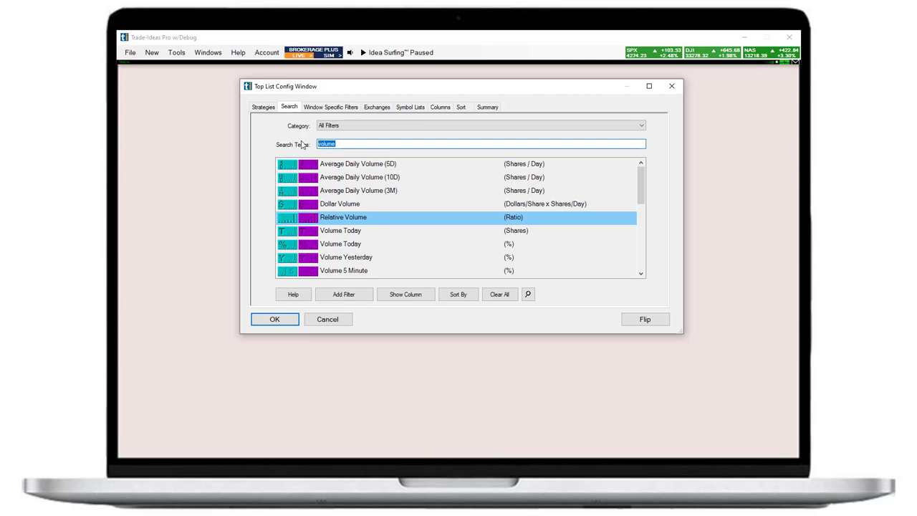
type("change ")
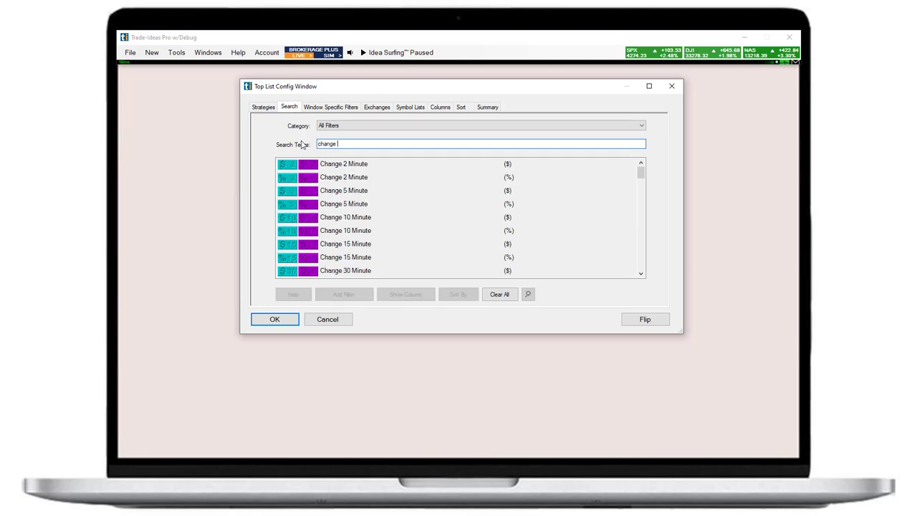
type("6")
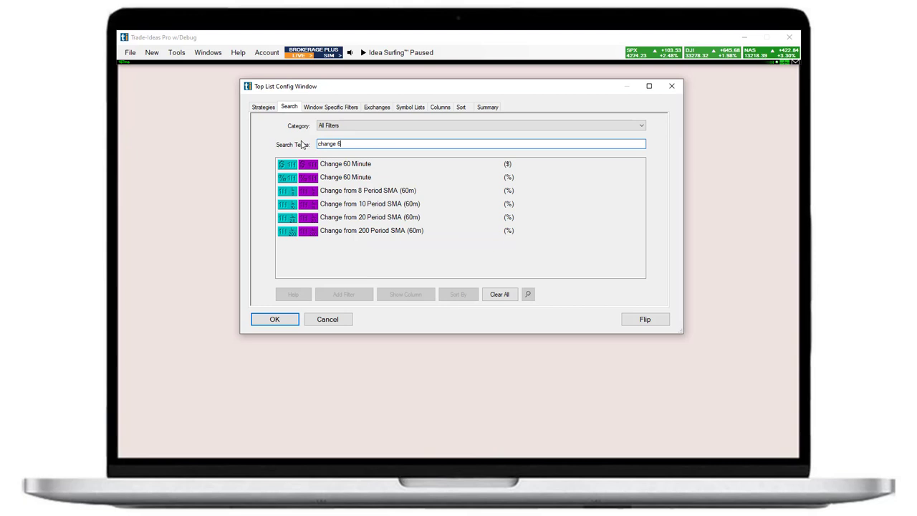
left_click(347, 179)
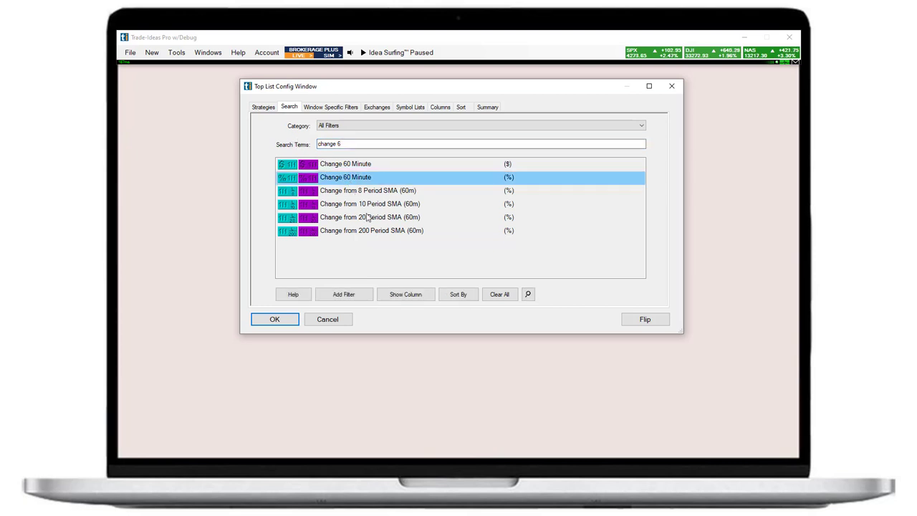
left_click(458, 296)
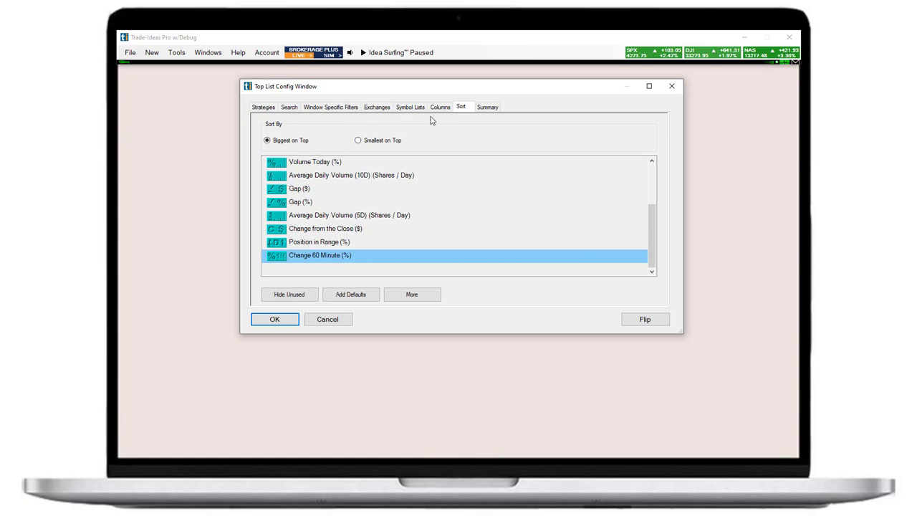
- On the Summary, select the default 'New Top List' window name to rename it
left_click(487, 108)
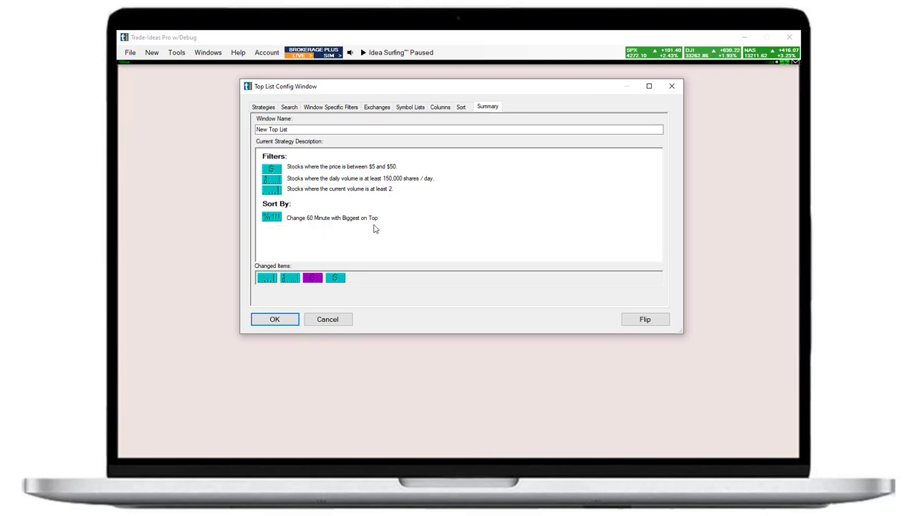
left_click_drag(304, 131, 184, 130)
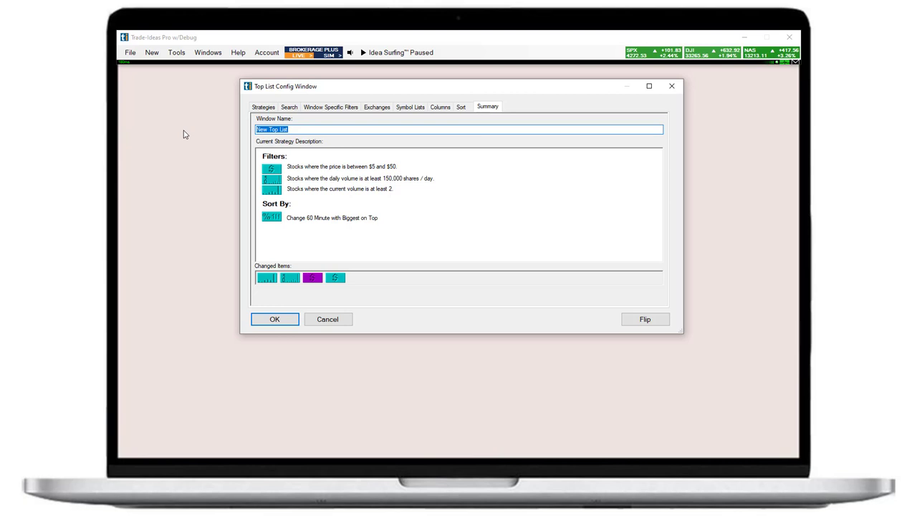
- Name the top list 'Biggest Movers', save it to the cloud, then close its window
type("Biggest Movers")
left_click(271, 320)
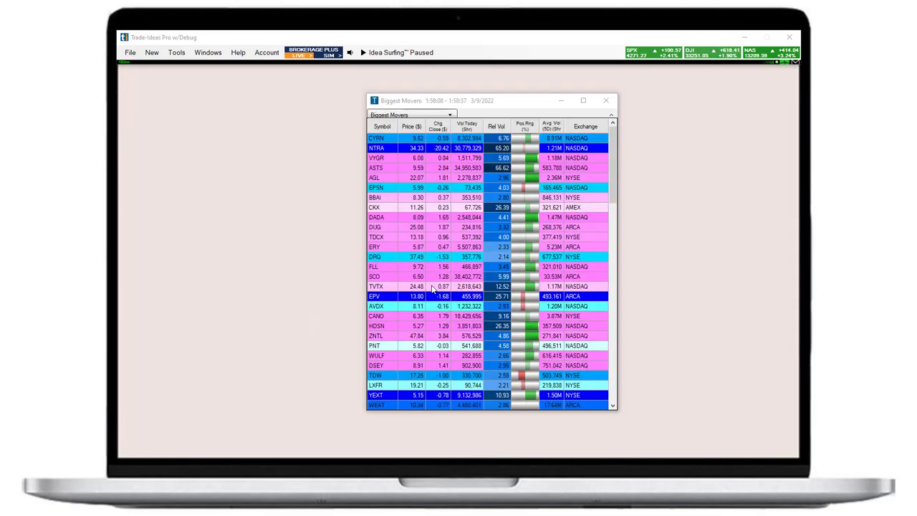
right_click(438, 172)
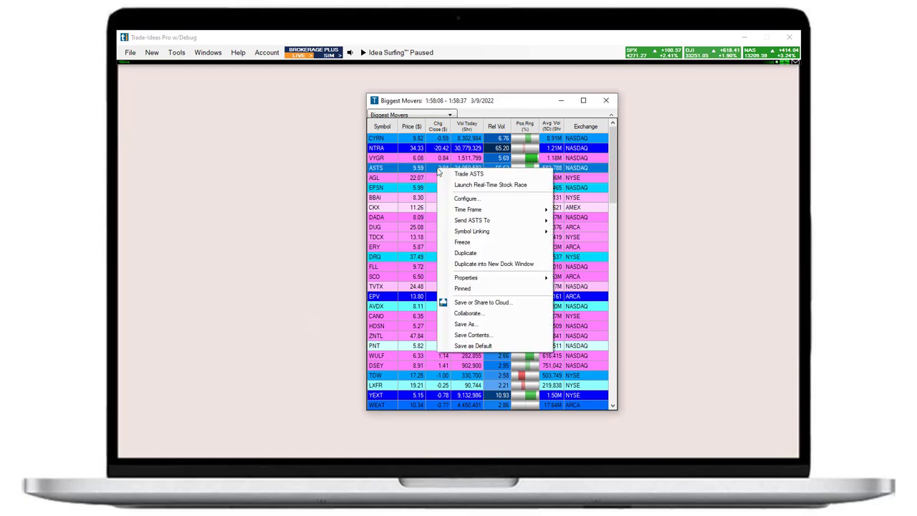
left_click(503, 303)
left_click(351, 343)
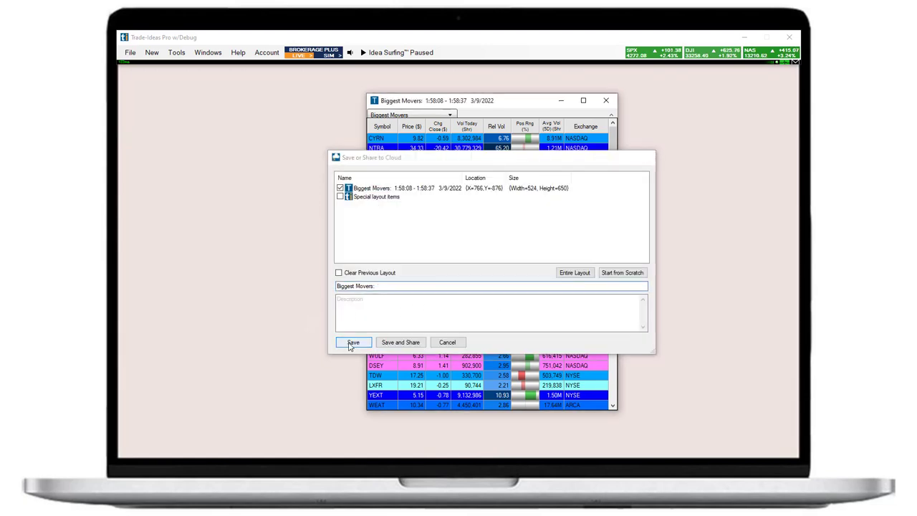
left_click(602, 104)
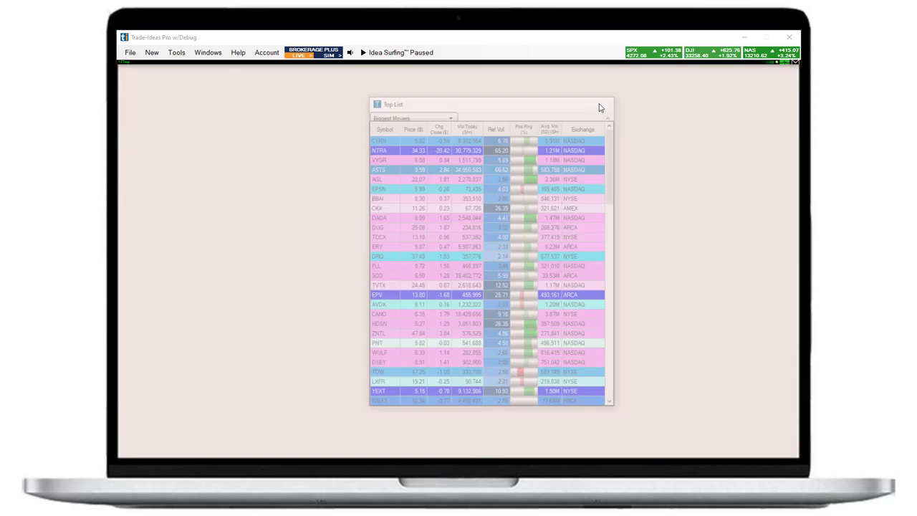
left_click(130, 53)
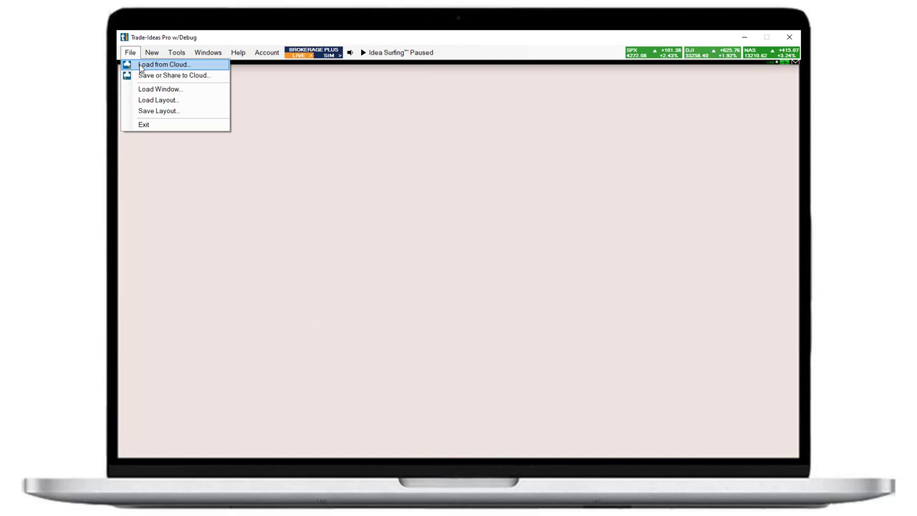
- Reload the cloud-saved Biggest Movers top list via Load from Cloud
left_click(141, 66)
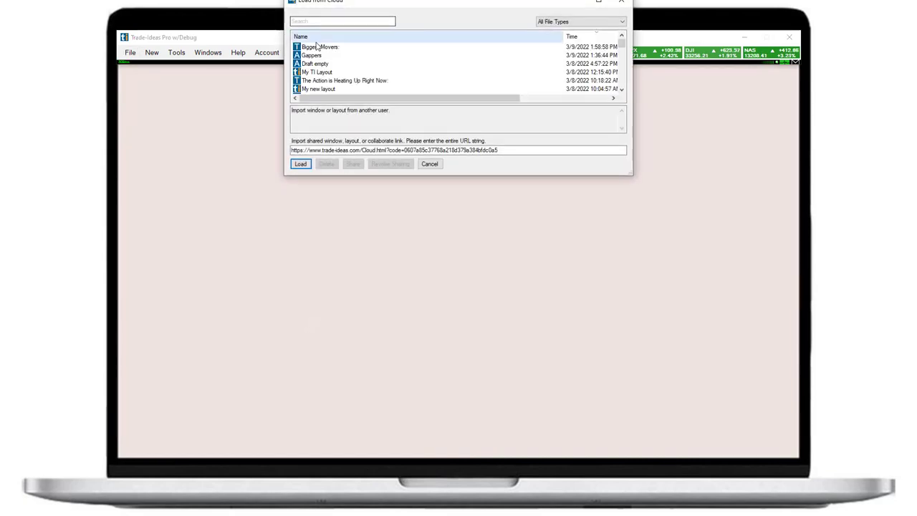
left_click(312, 49)
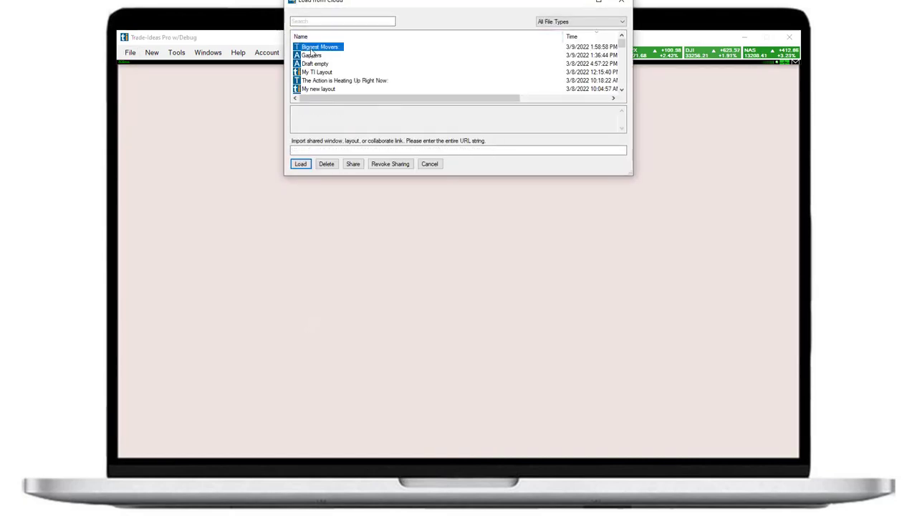
left_click(301, 164)
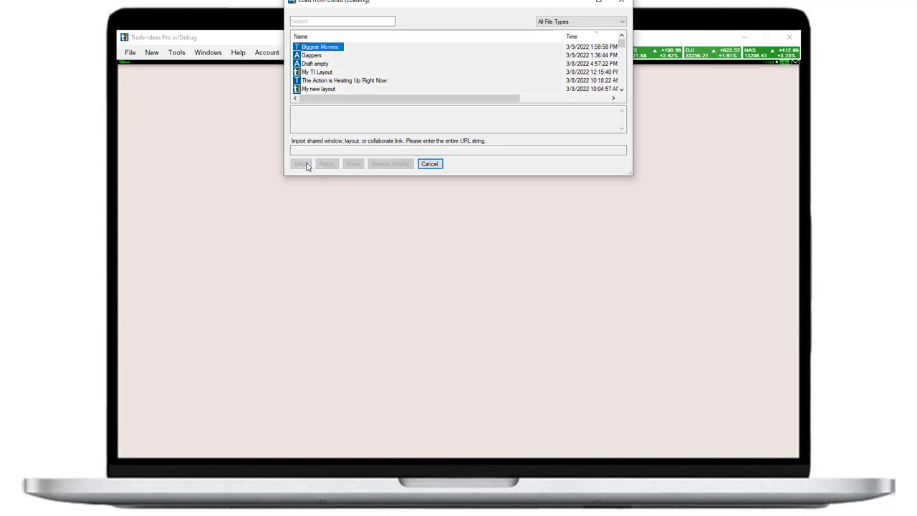